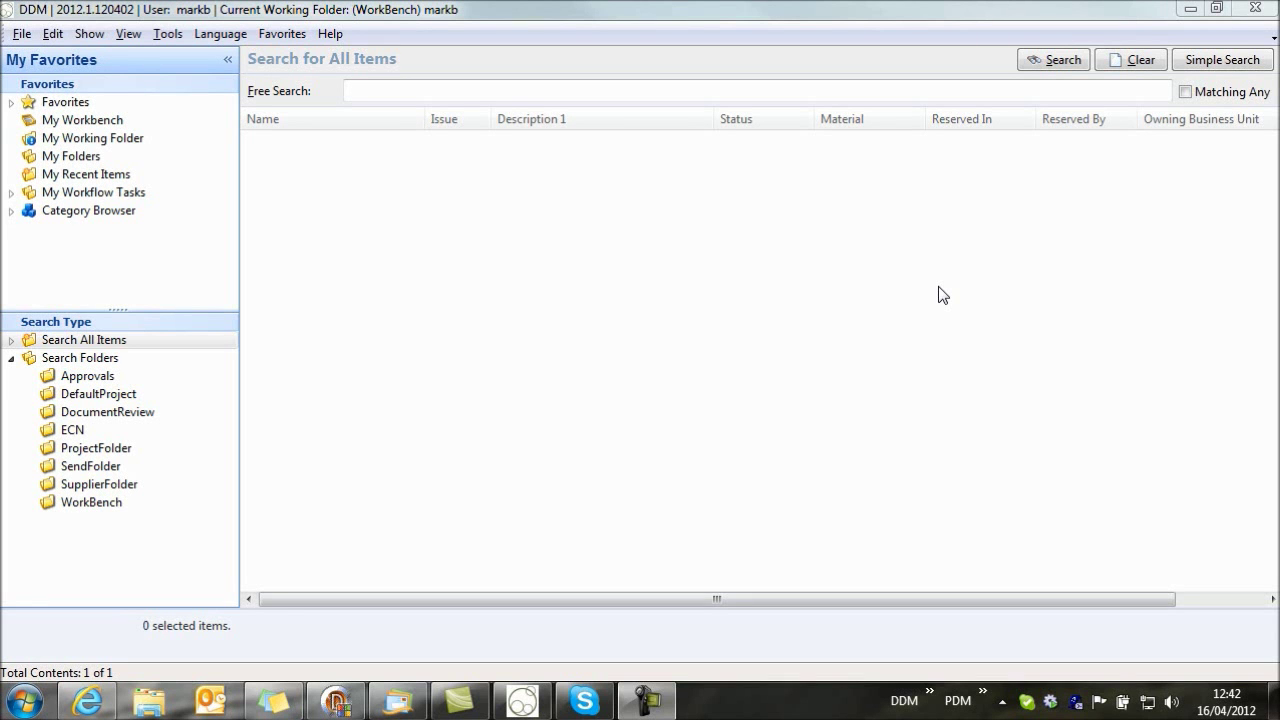
Run an Approvals folder search to list folder 000028 containing GD-100017
click(90, 376)
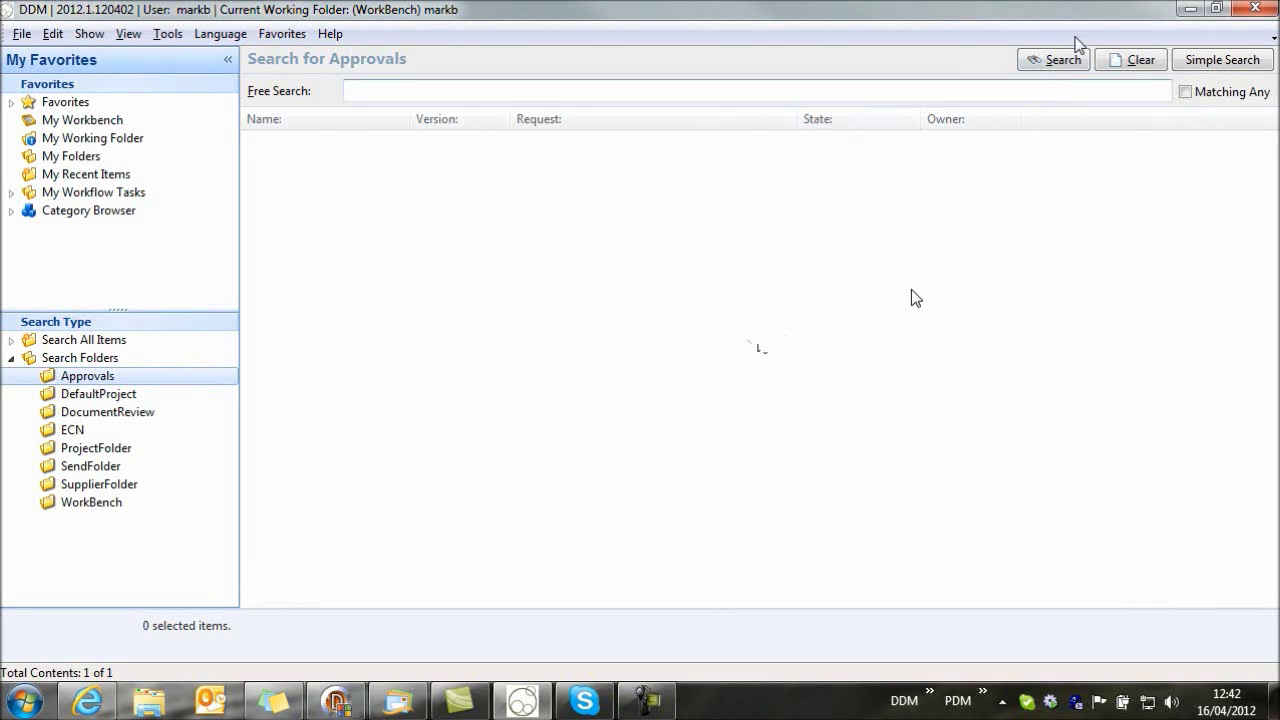
click(1058, 60)
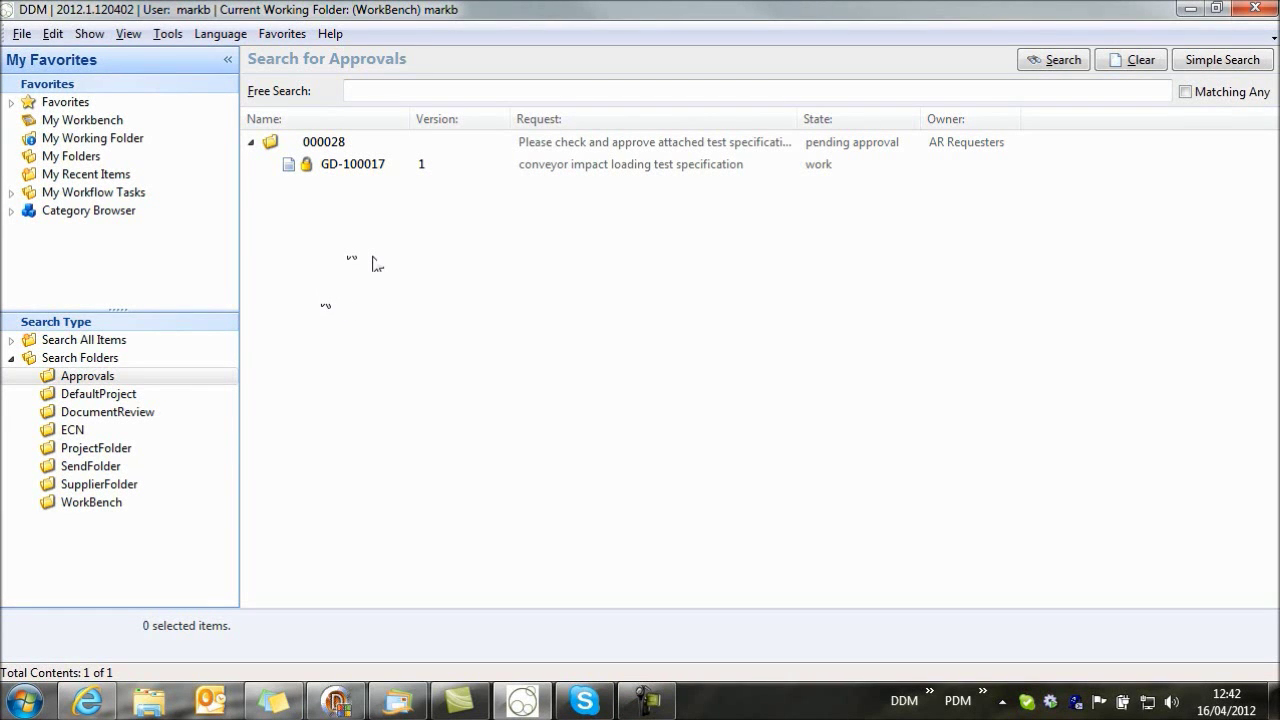
double_click(330, 145)
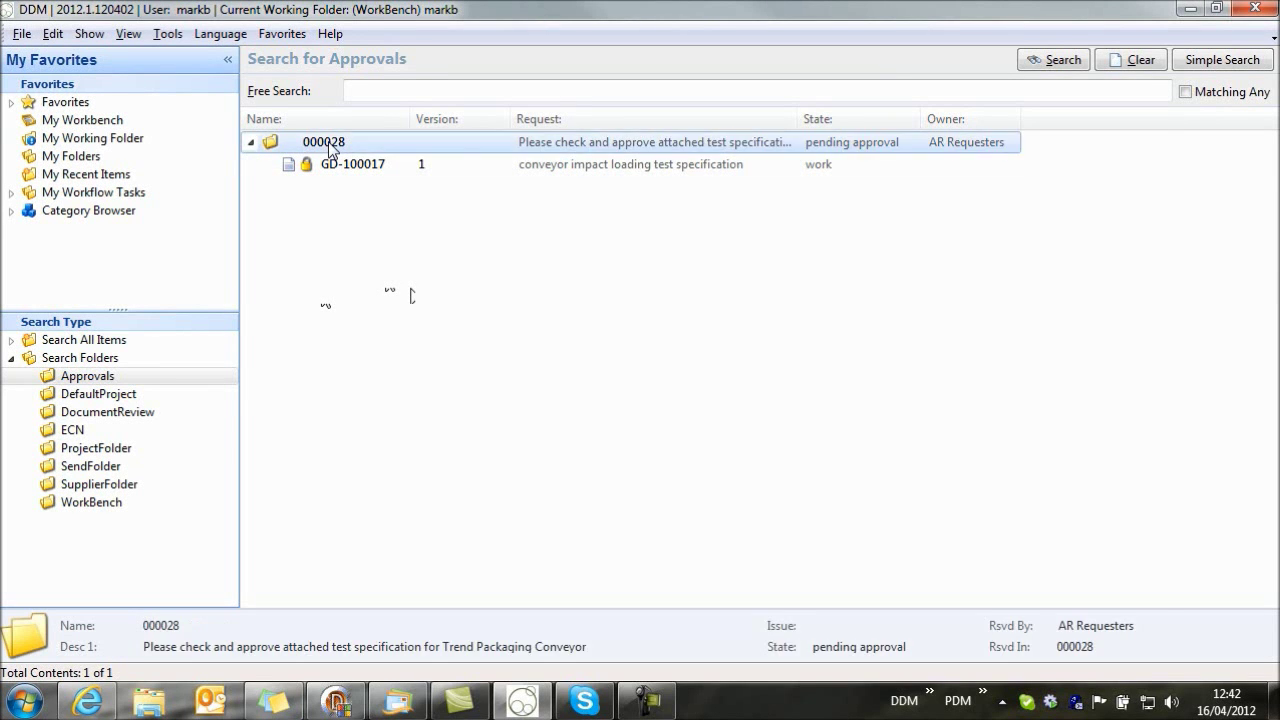
click(547, 143)
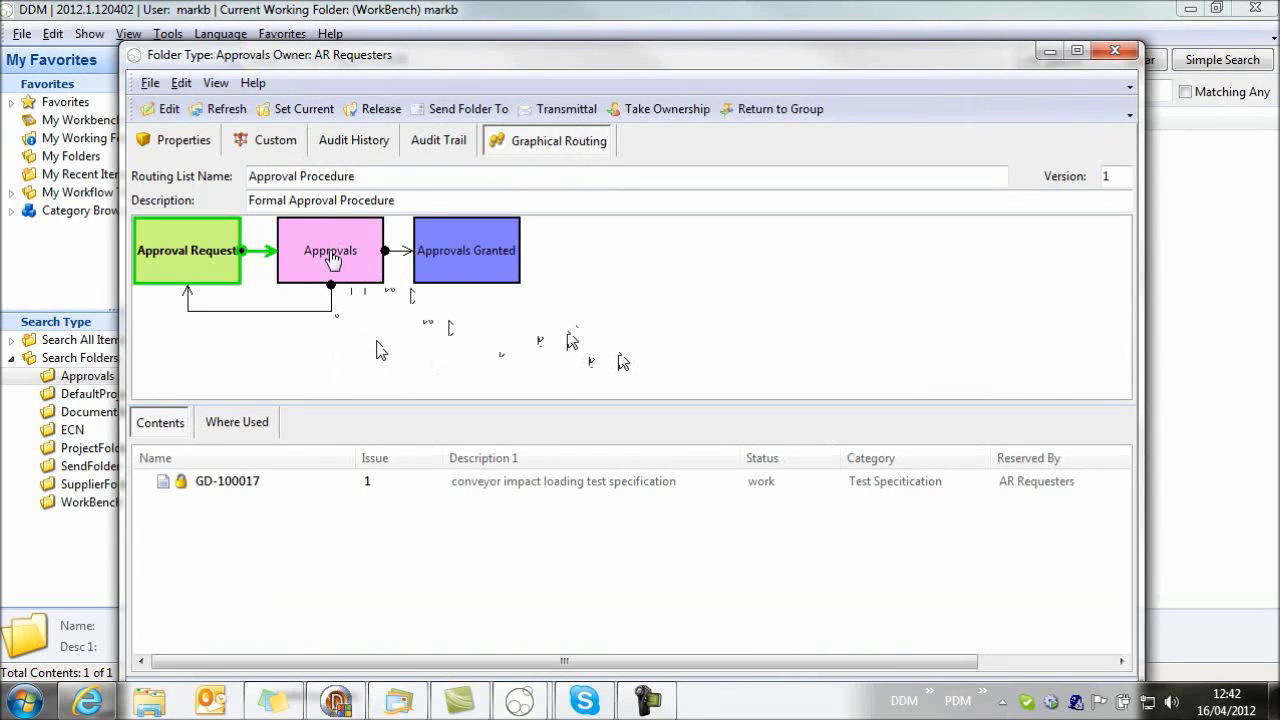
right_click(328, 243)
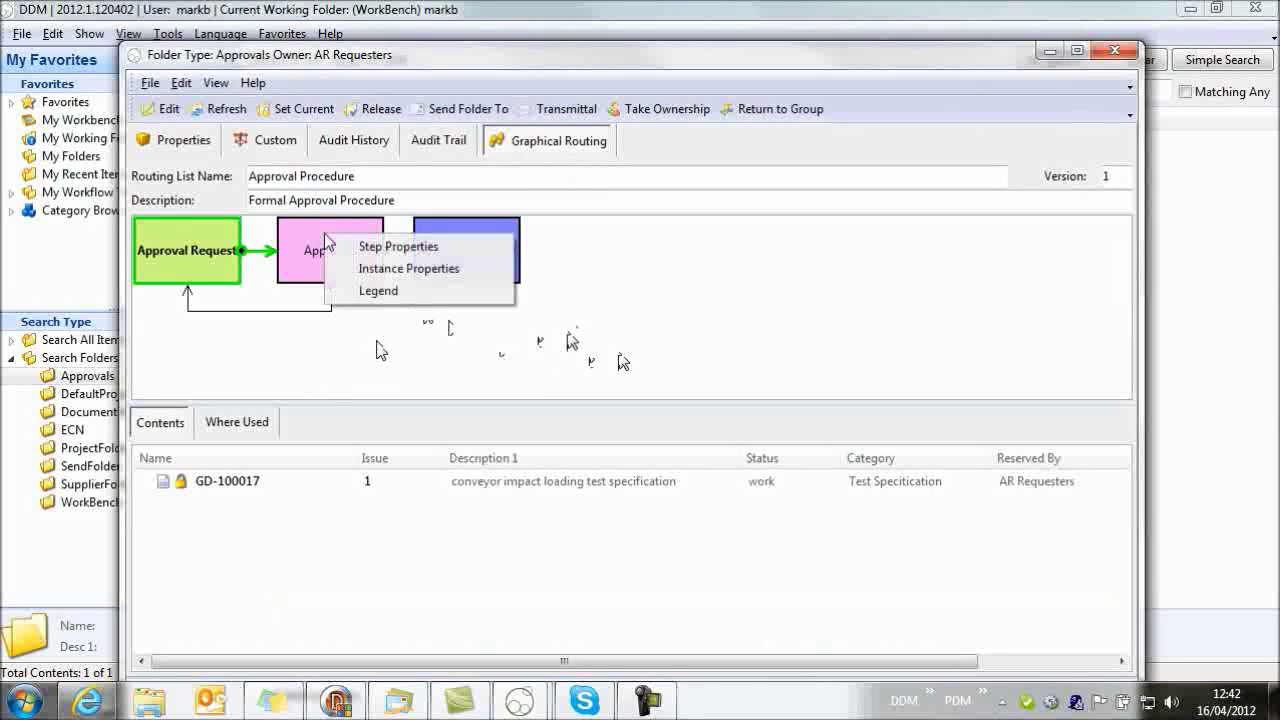
click(369, 246)
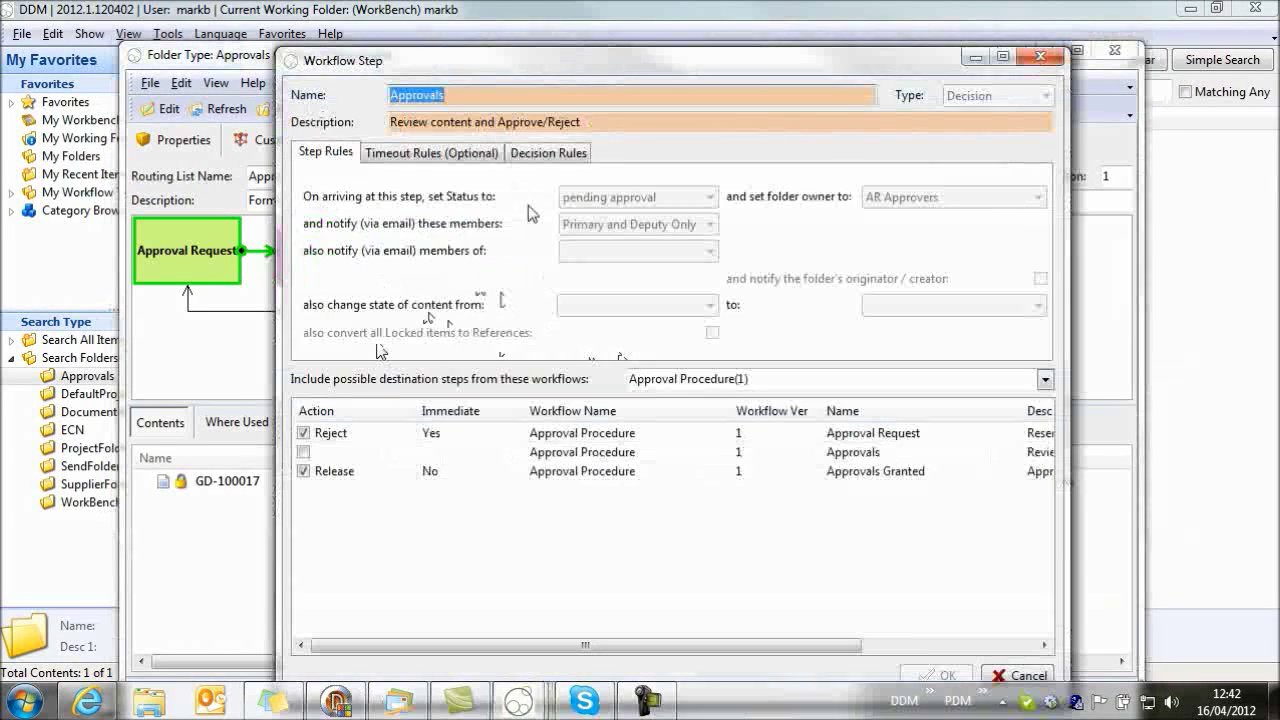
click(548, 153)
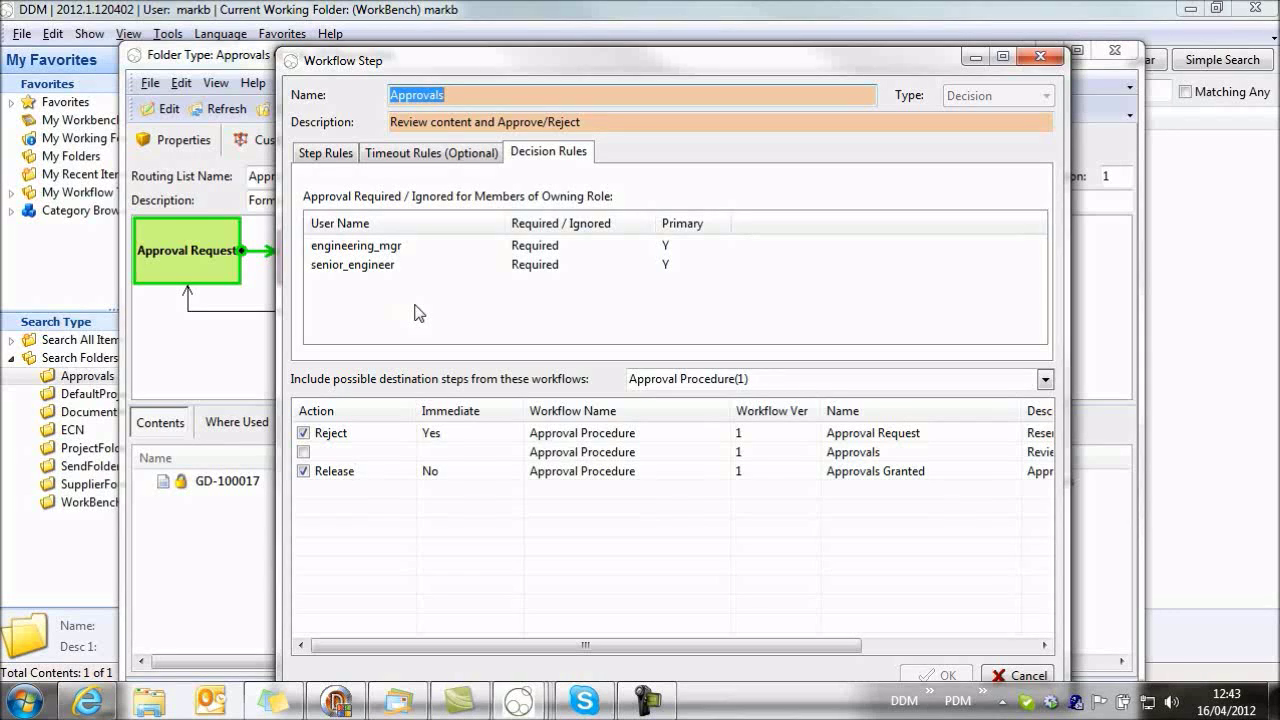
click(1025, 676)
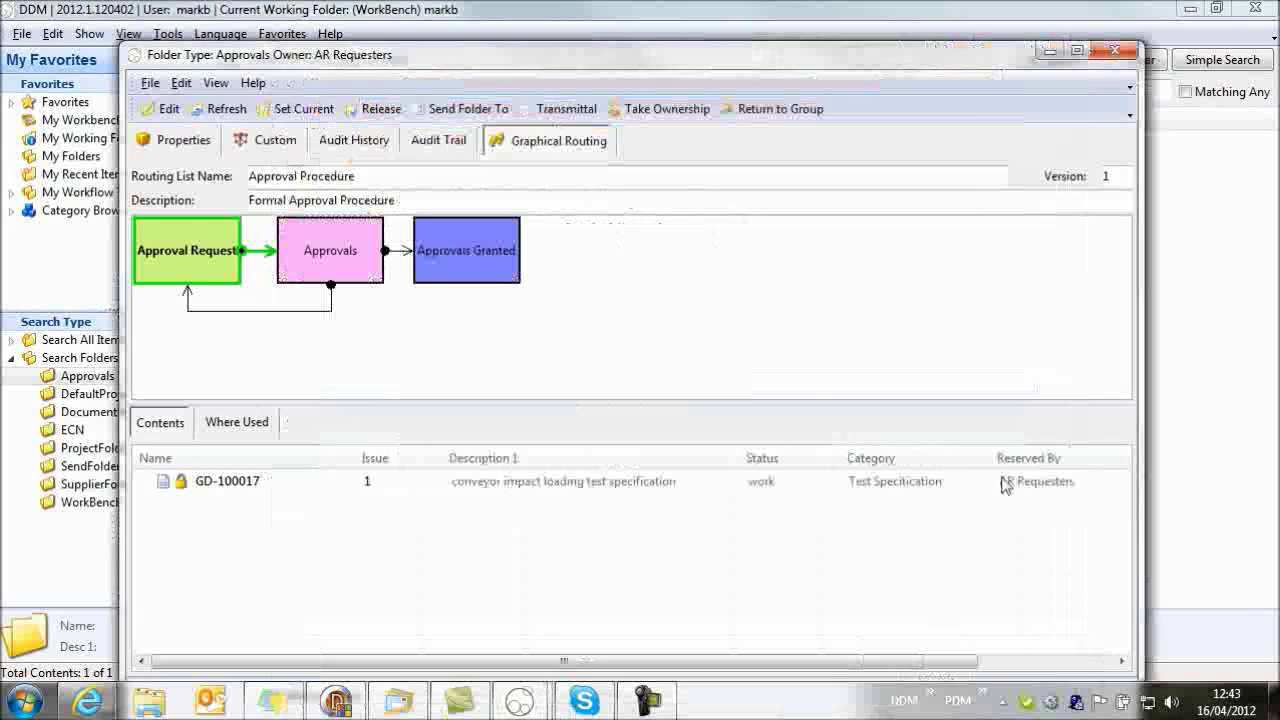
Close folder 000028, preview Approval Procedure in DDM Administration's Routing Lists, and select its Approvals step
click(1117, 52)
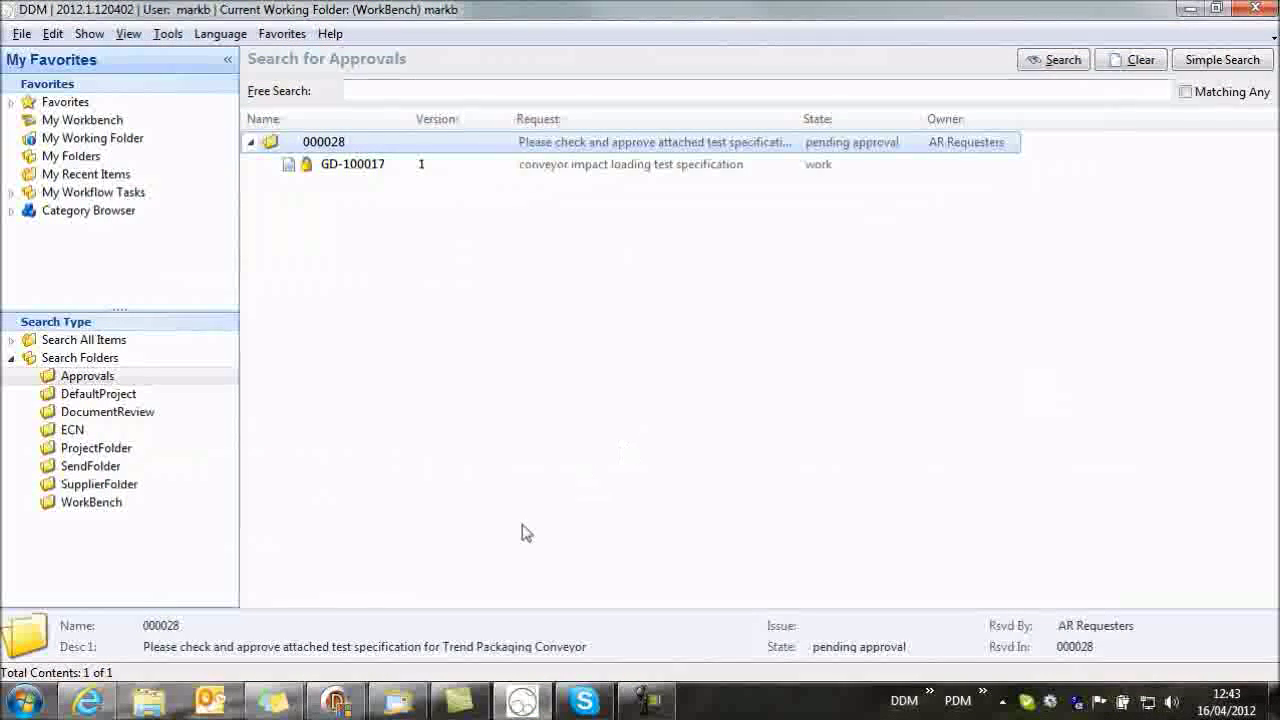
click(338, 703)
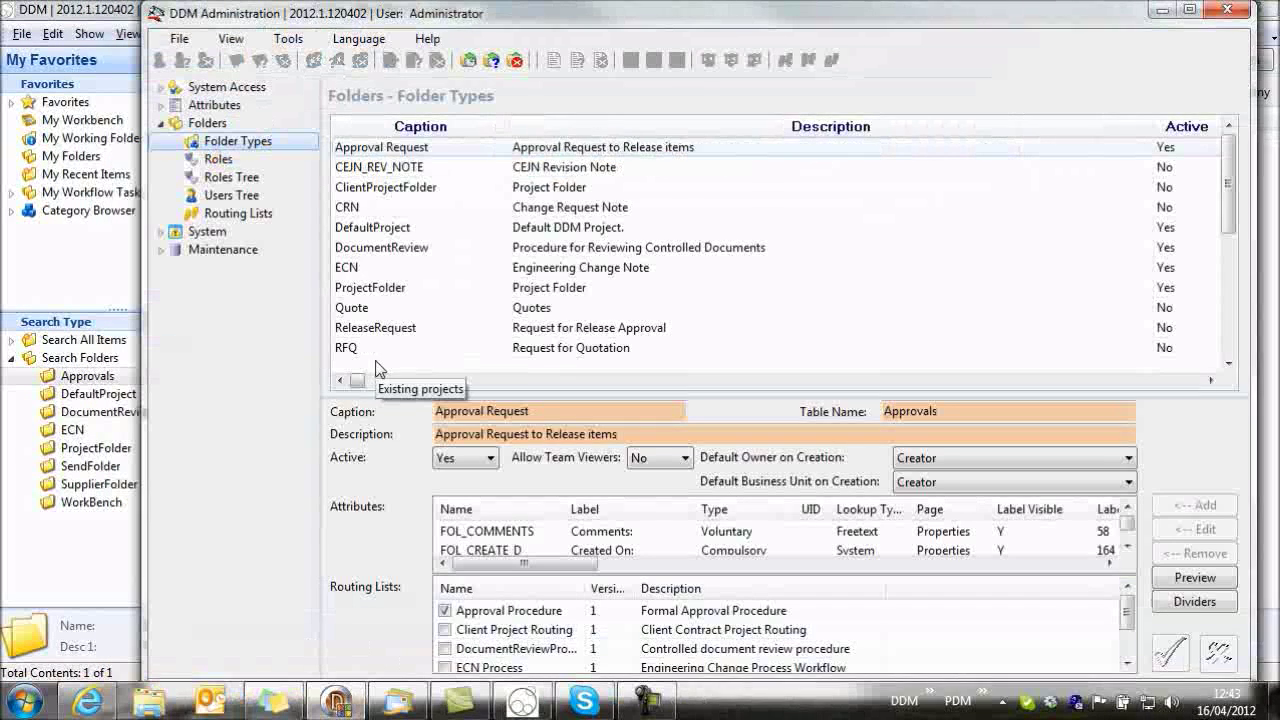
click(245, 213)
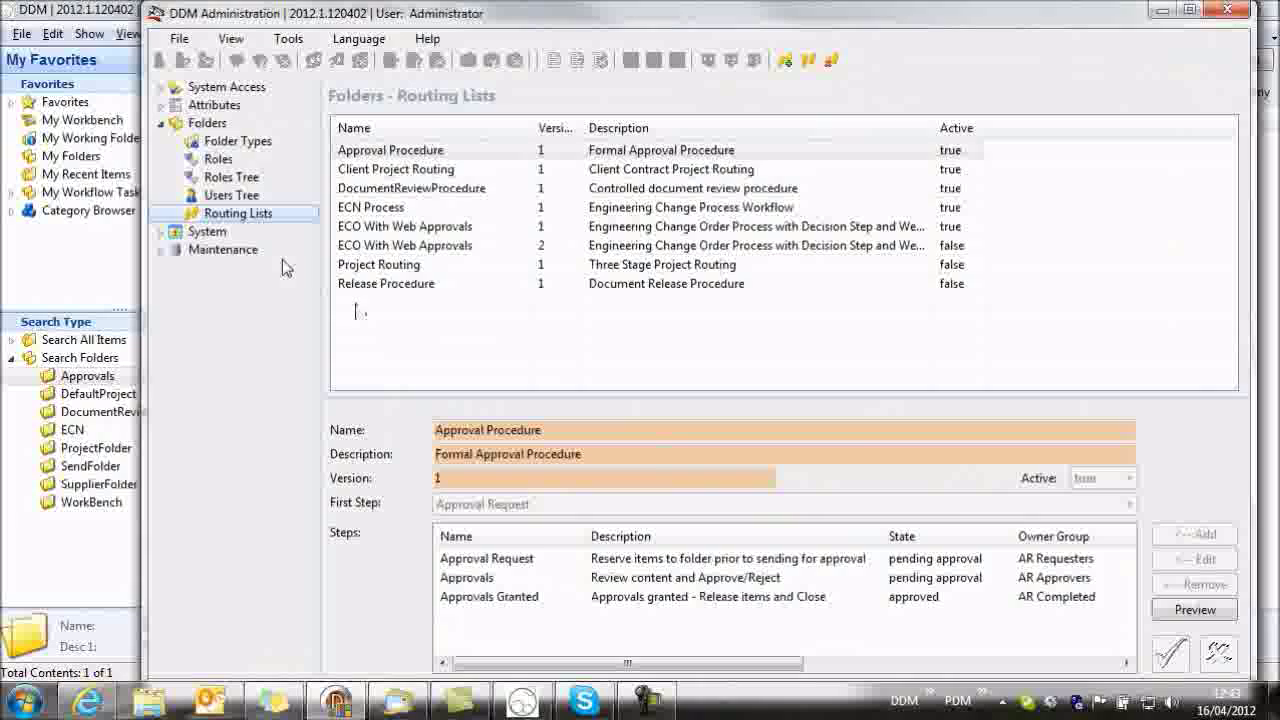
click(1195, 609)
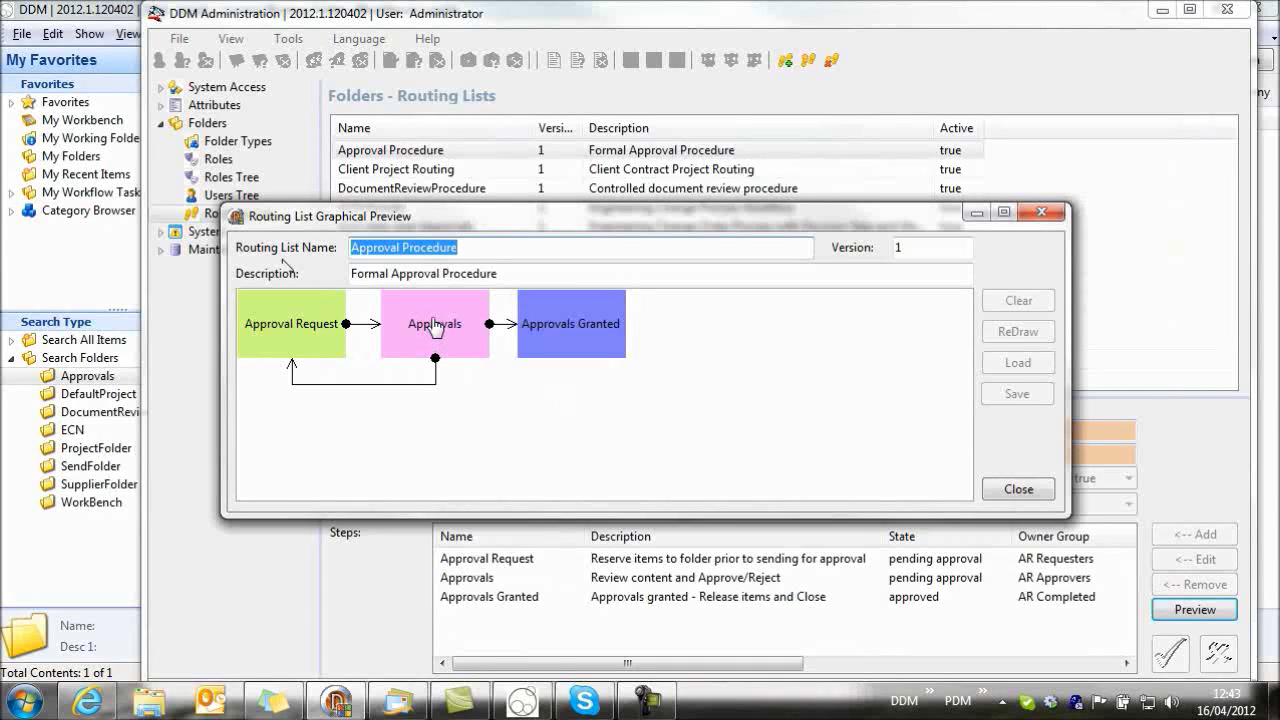
click(1018, 489)
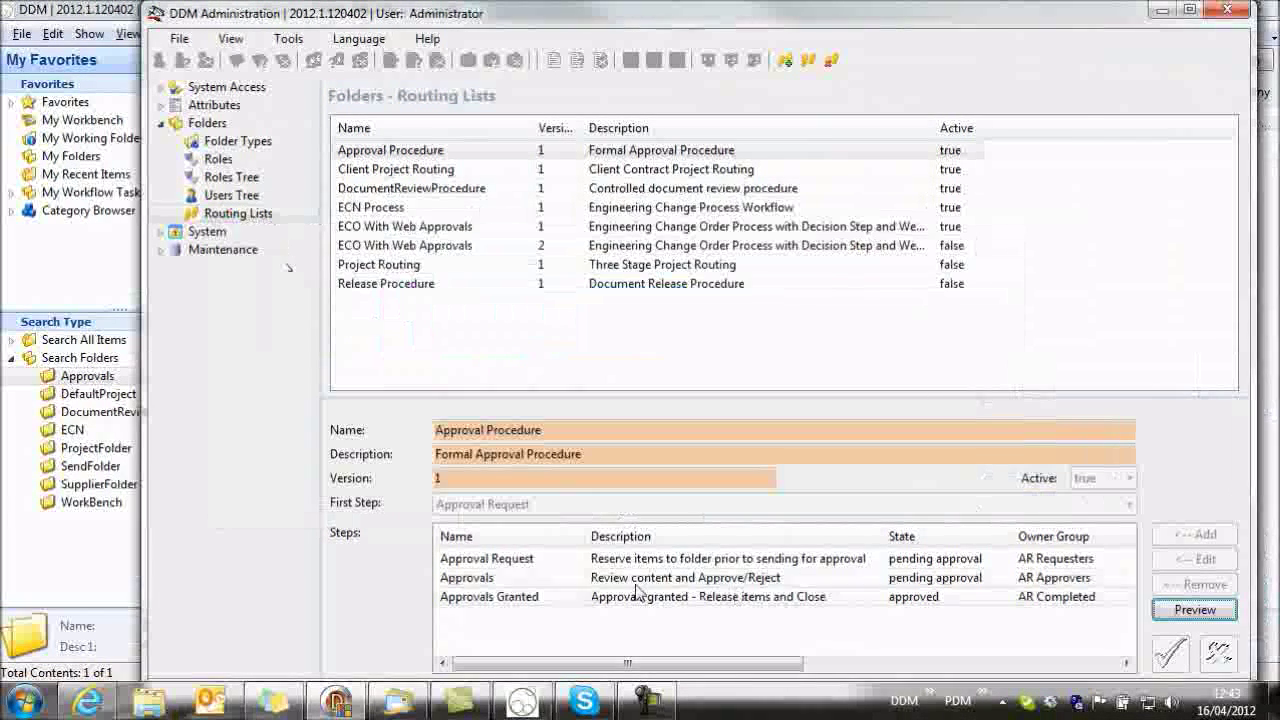
click(535, 577)
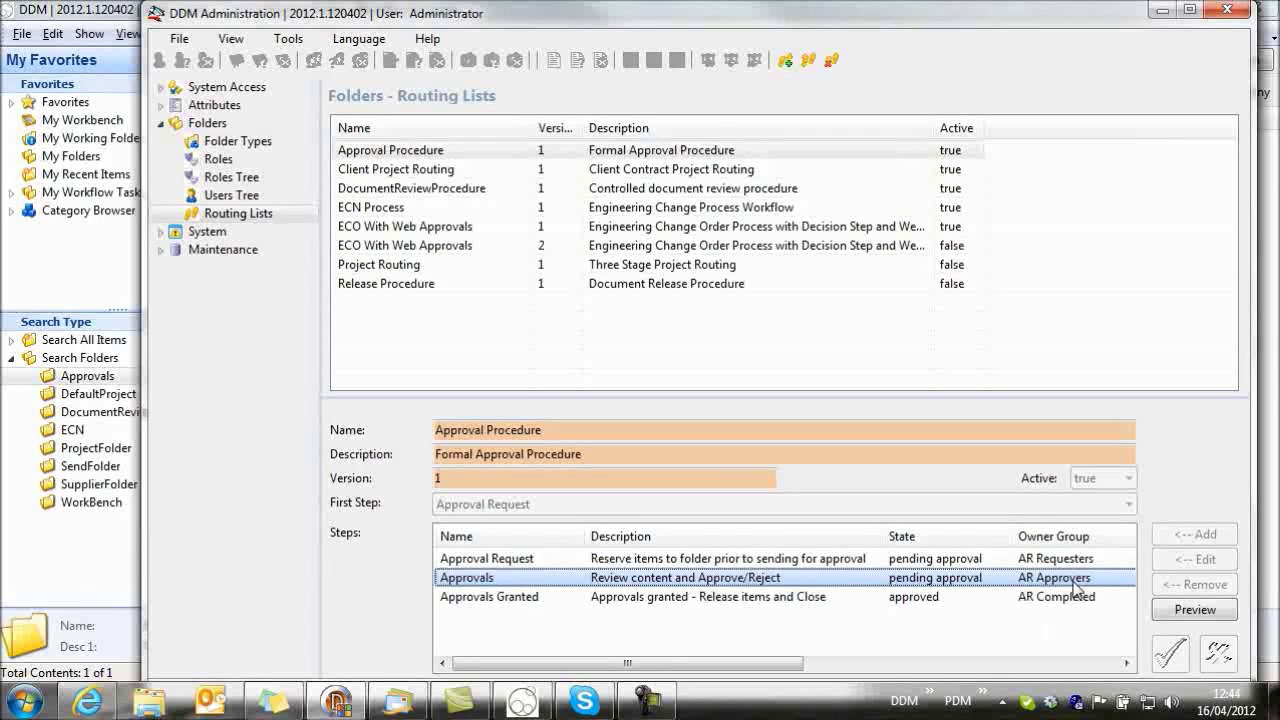
Add the deputy user as a new member of the AR Approvers role
click(219, 159)
click(390, 197)
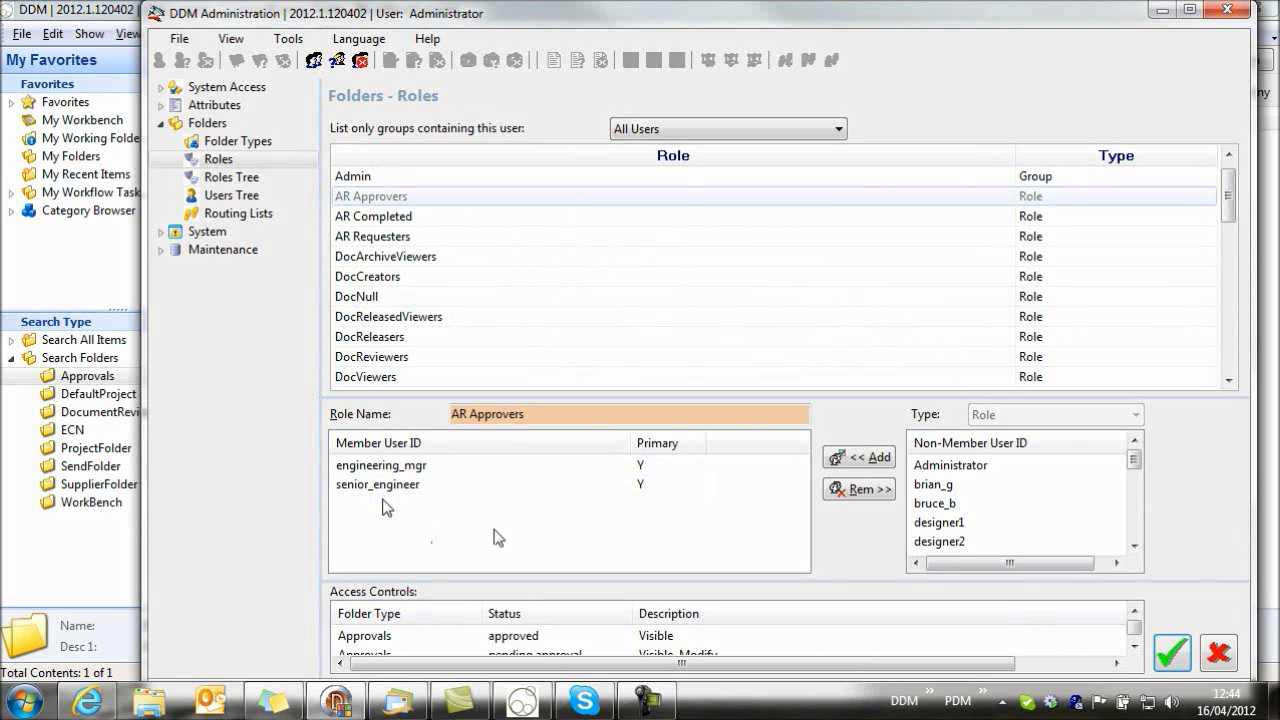
click(1013, 486)
key(m)
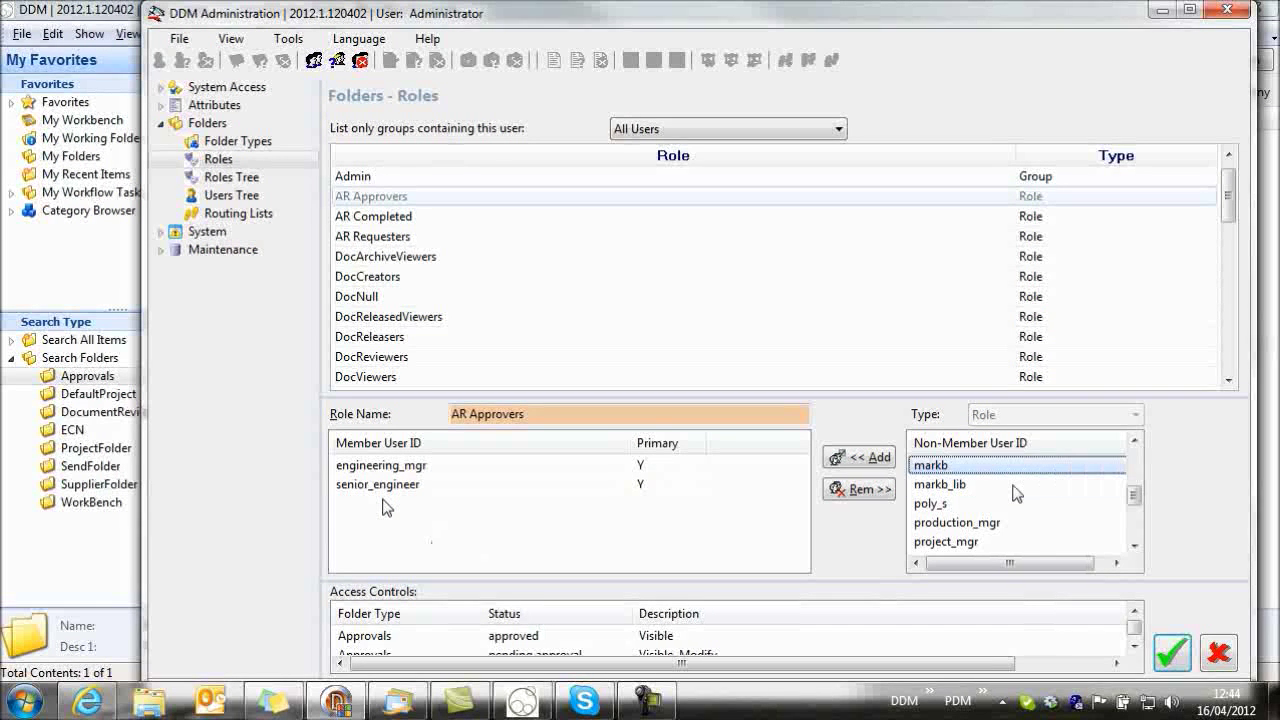
double_click(951, 464)
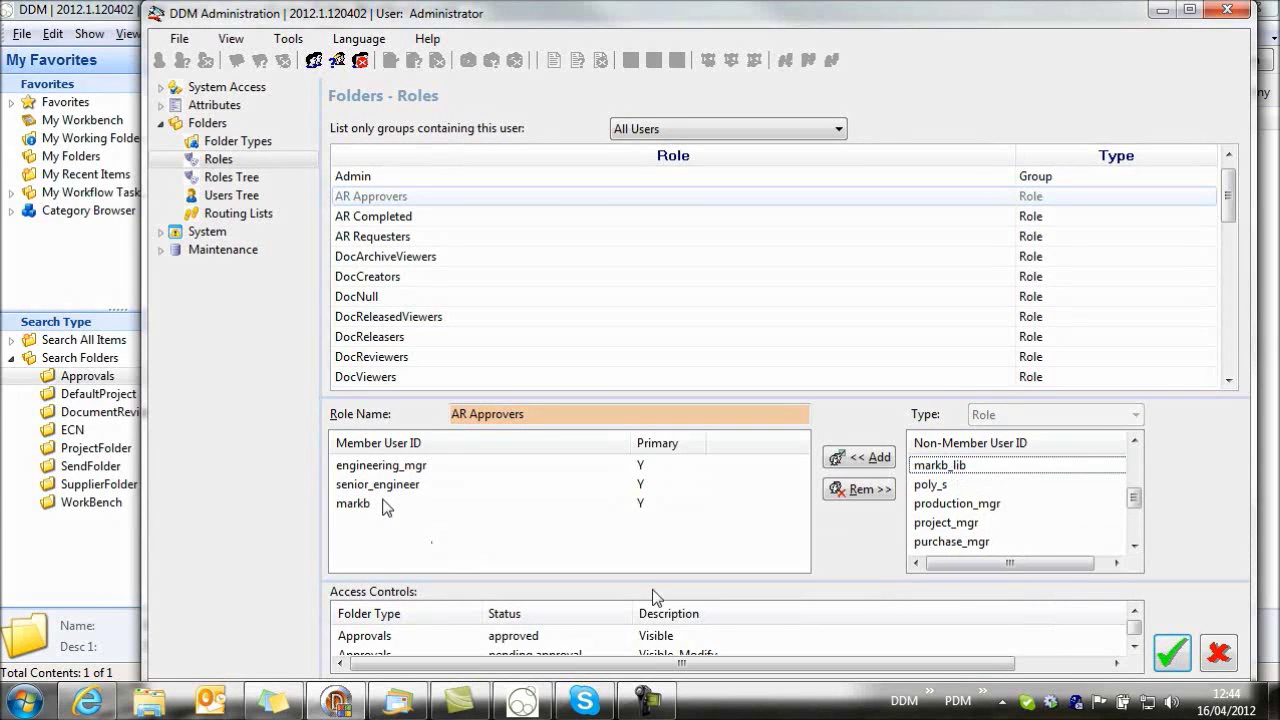
Make the new member non-primary and bring up the engineering_mgr member's options
click(425, 507)
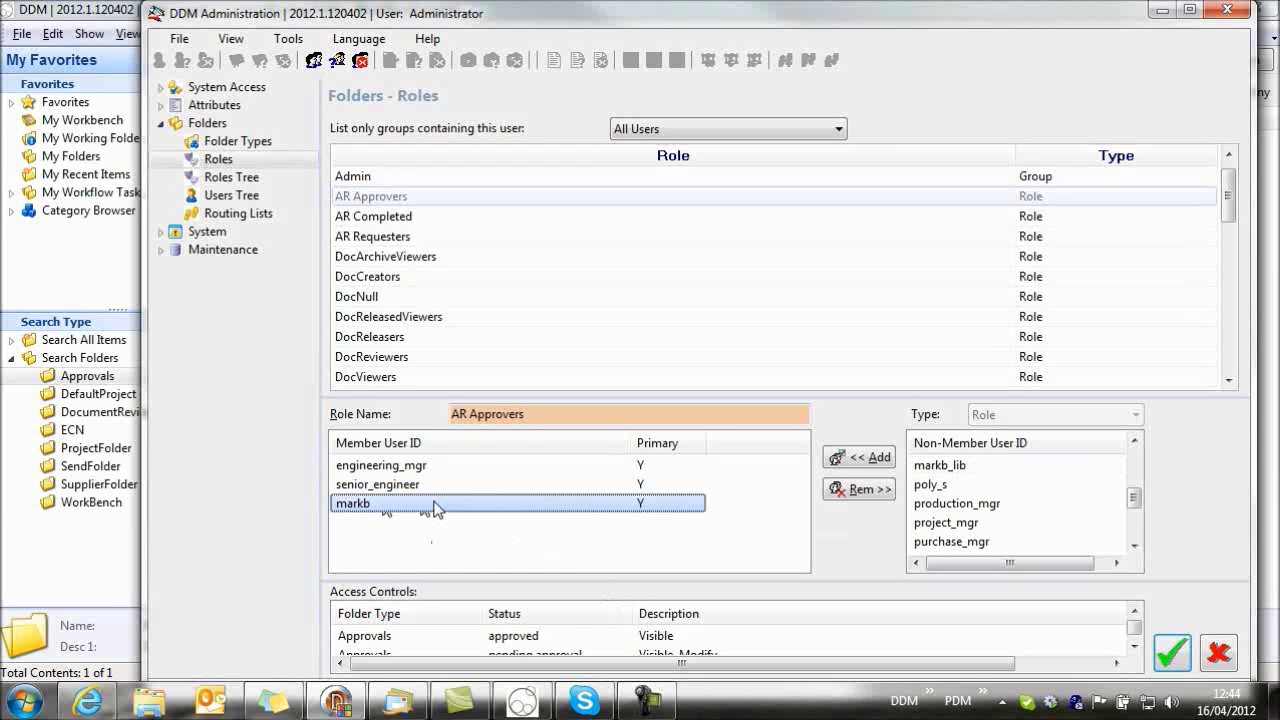
right_click(437, 509)
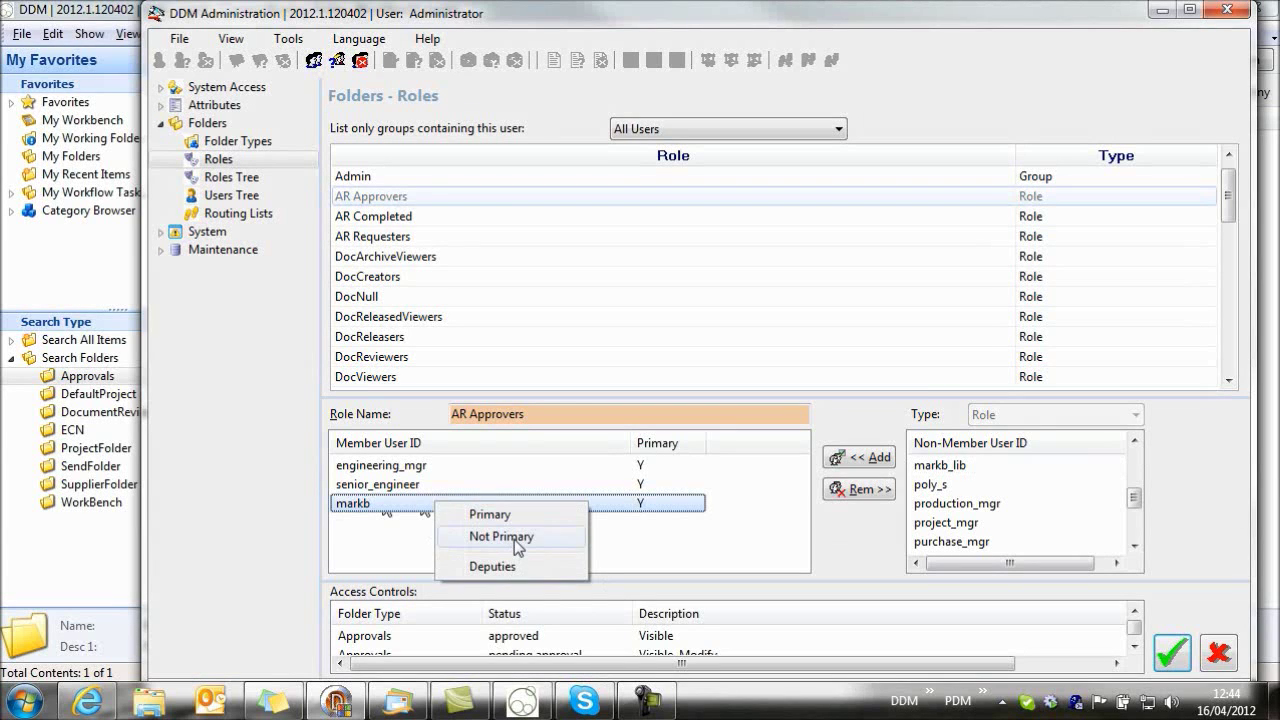
click(514, 540)
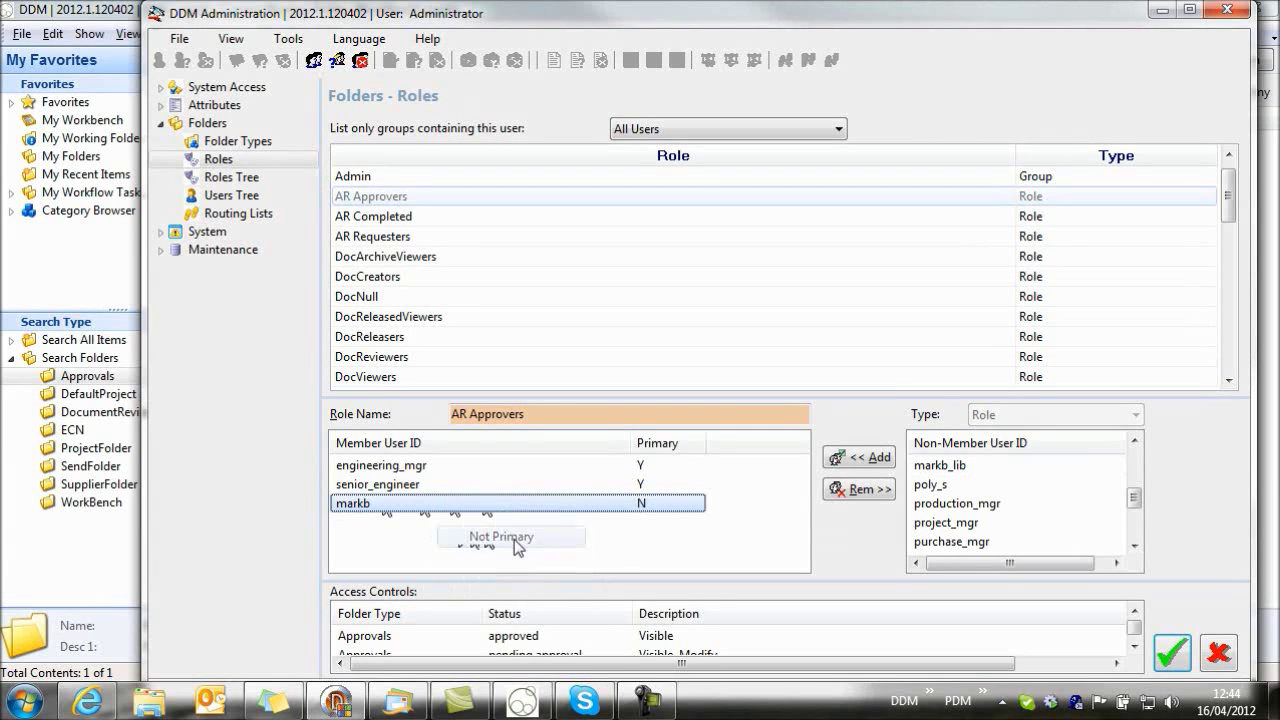
click(411, 466)
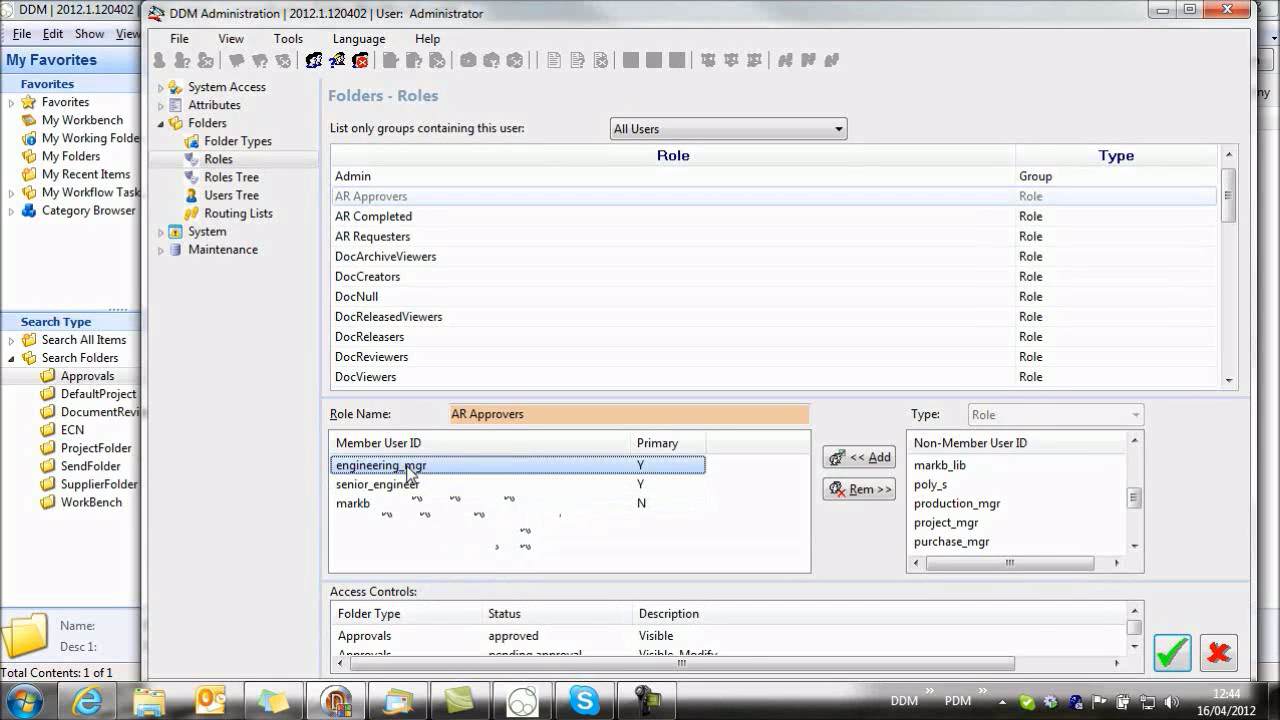
right_click(408, 471)
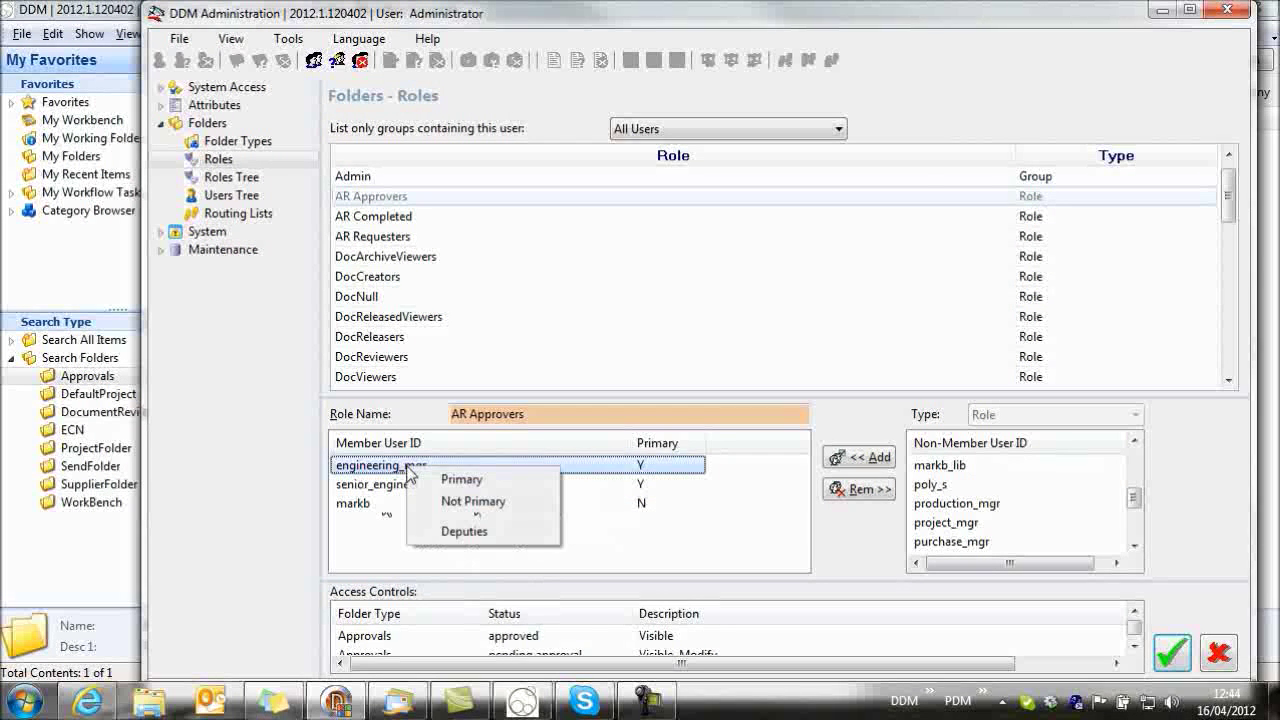
Assign the new AR Approvers member as engineering_mgr's deputy and confirm
click(482, 535)
click(843, 310)
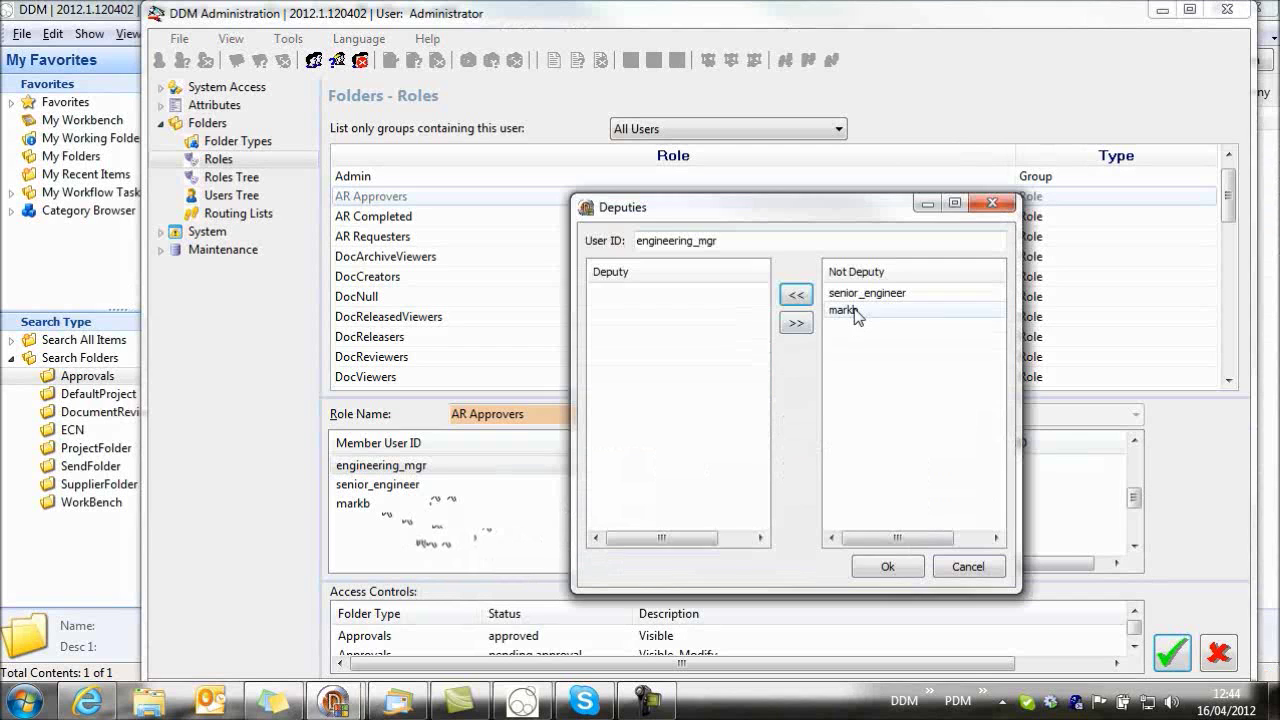
click(795, 299)
click(887, 566)
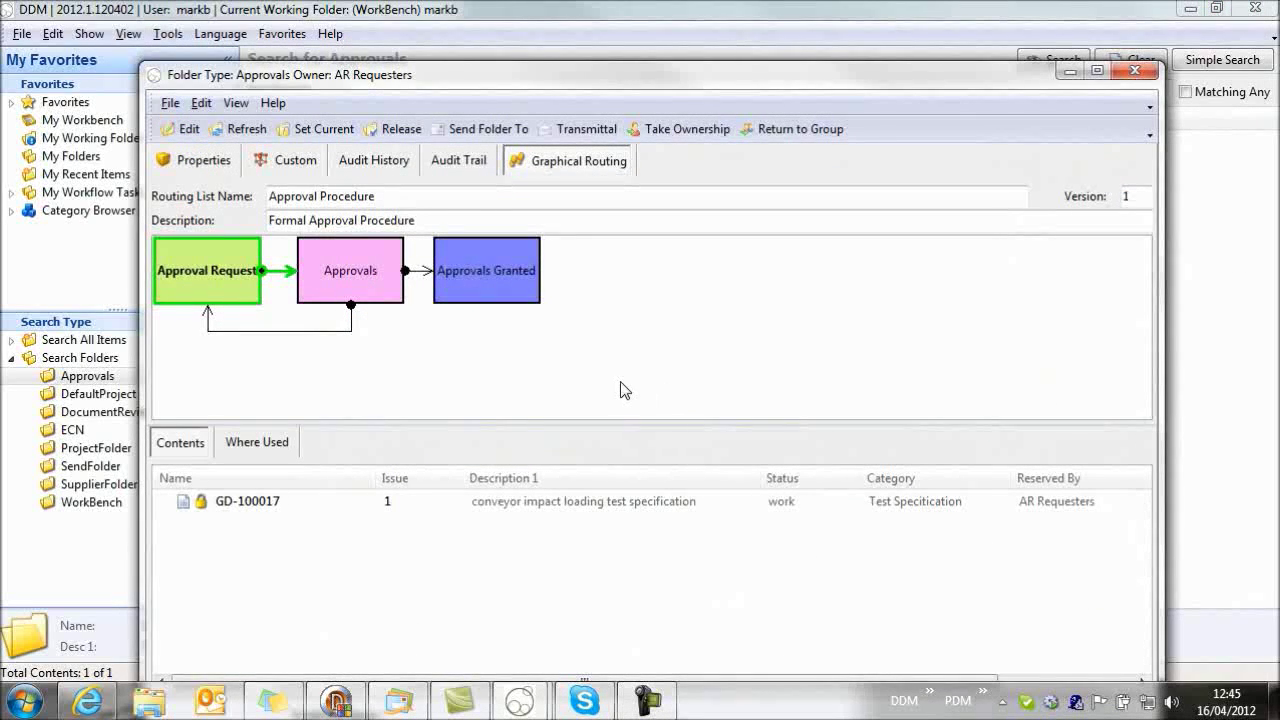
Send folder 000028 to Approvals with the comment 'please check and approve the document'
double_click(347, 272)
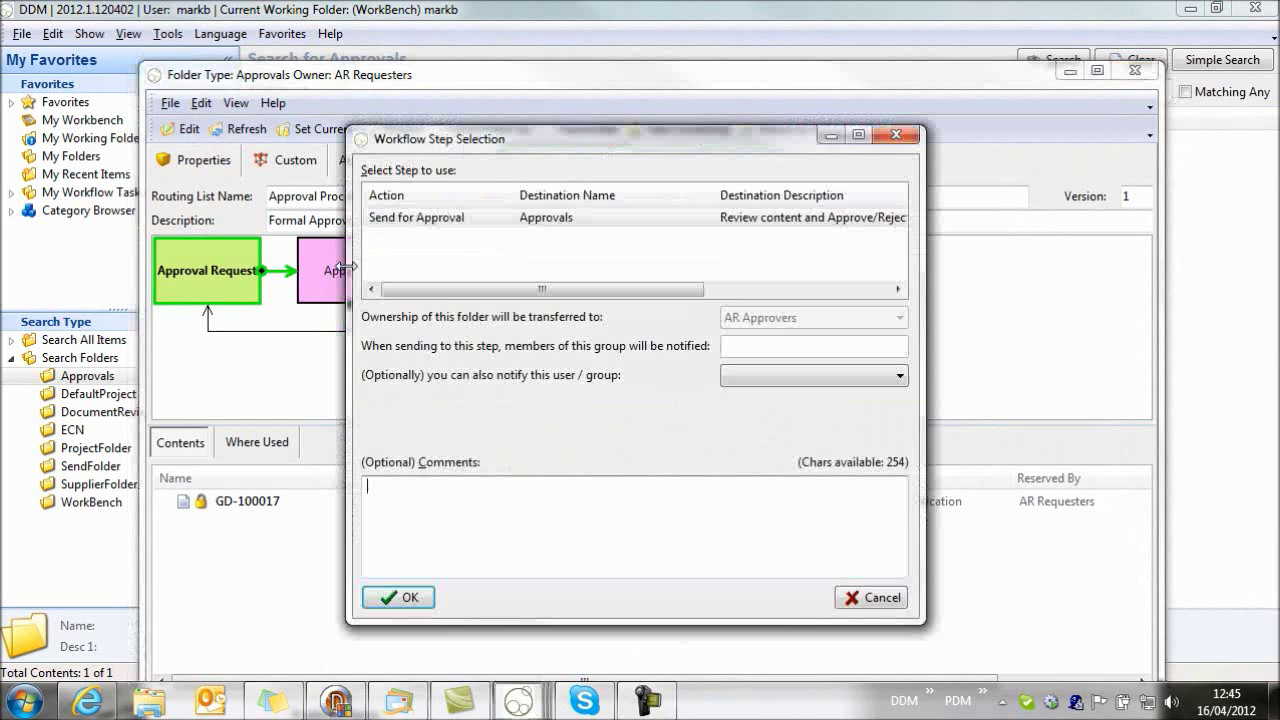
click(449, 514)
text(ple)
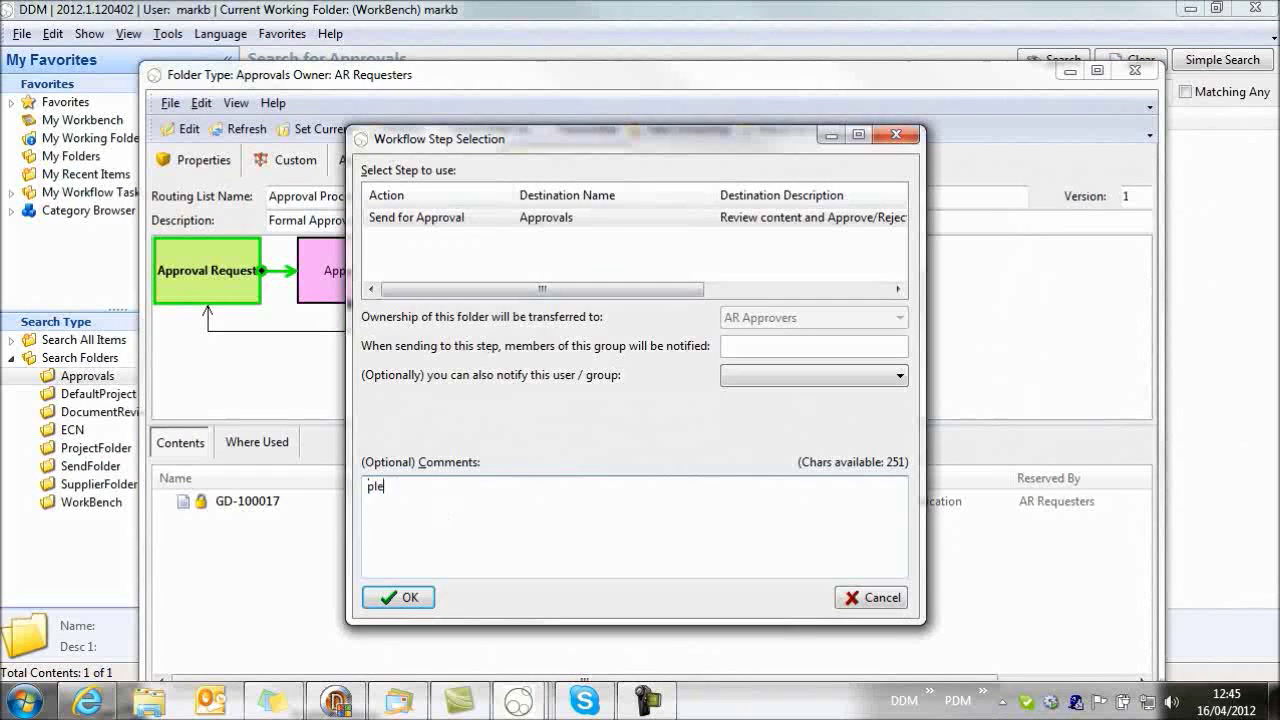
text(ase check and approve the )
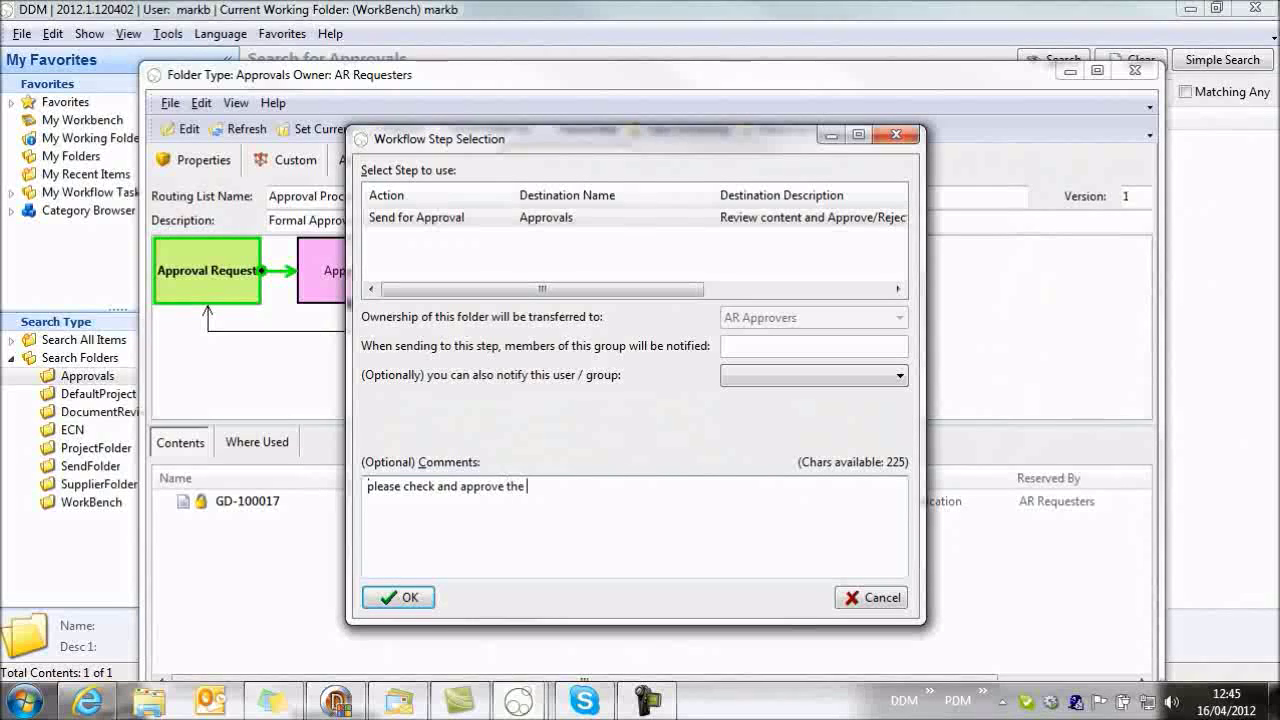
text(document)
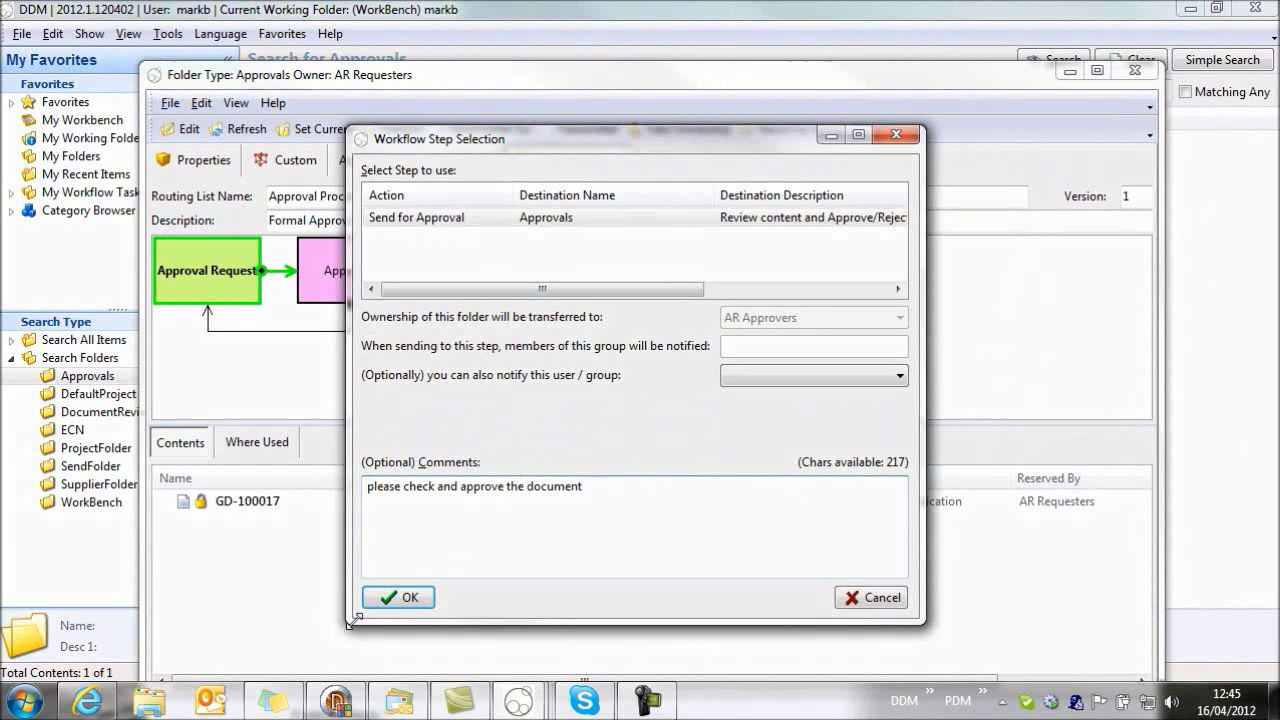
click(410, 597)
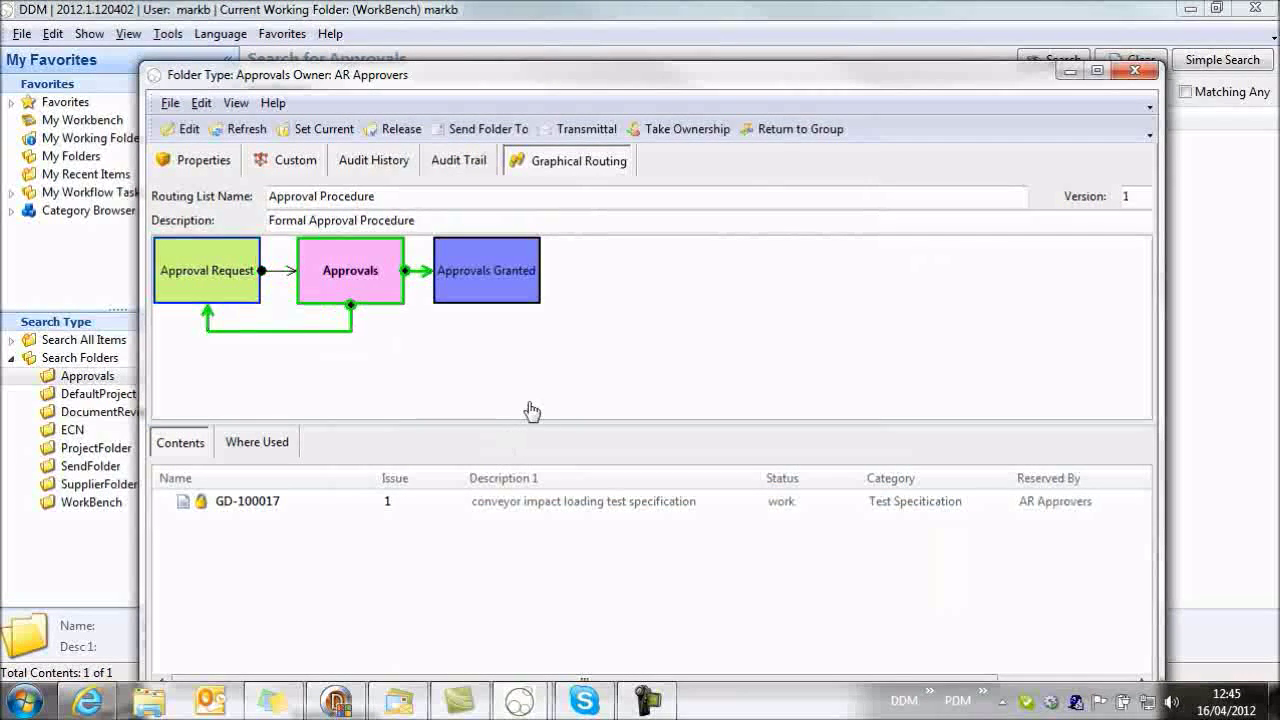
Close the folder window and exit DDM
click(1135, 71)
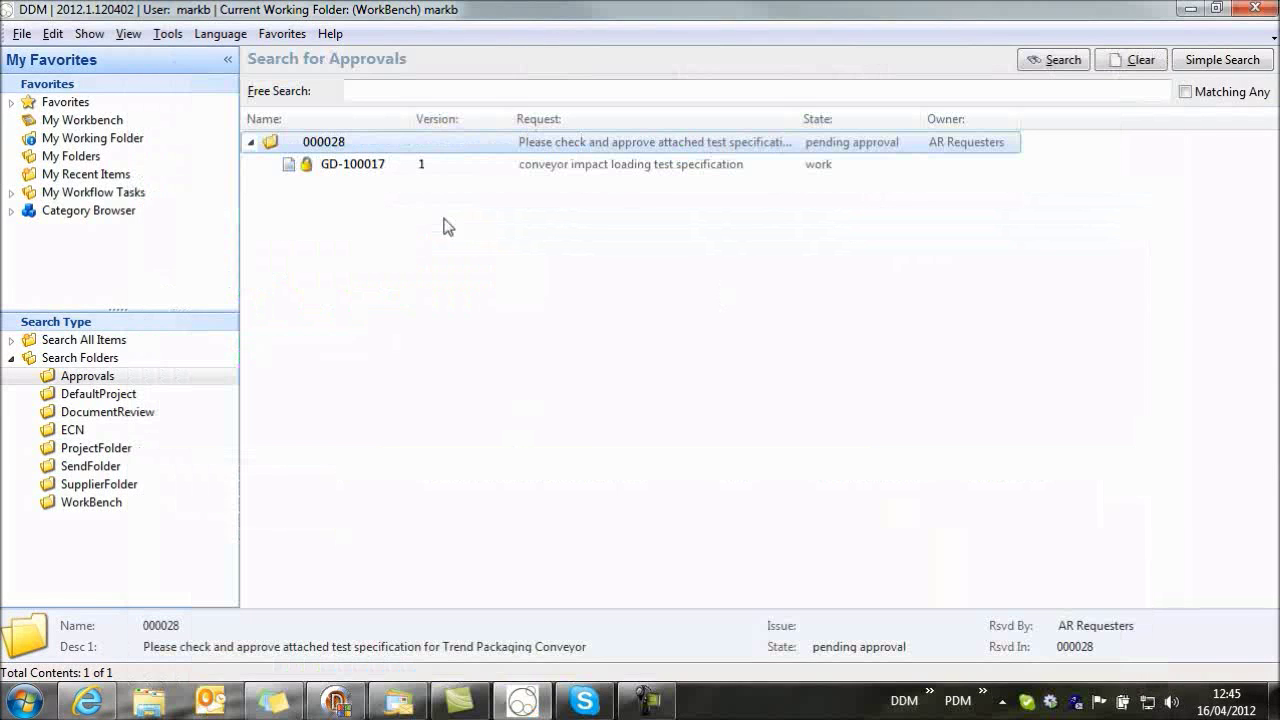
click(21, 33)
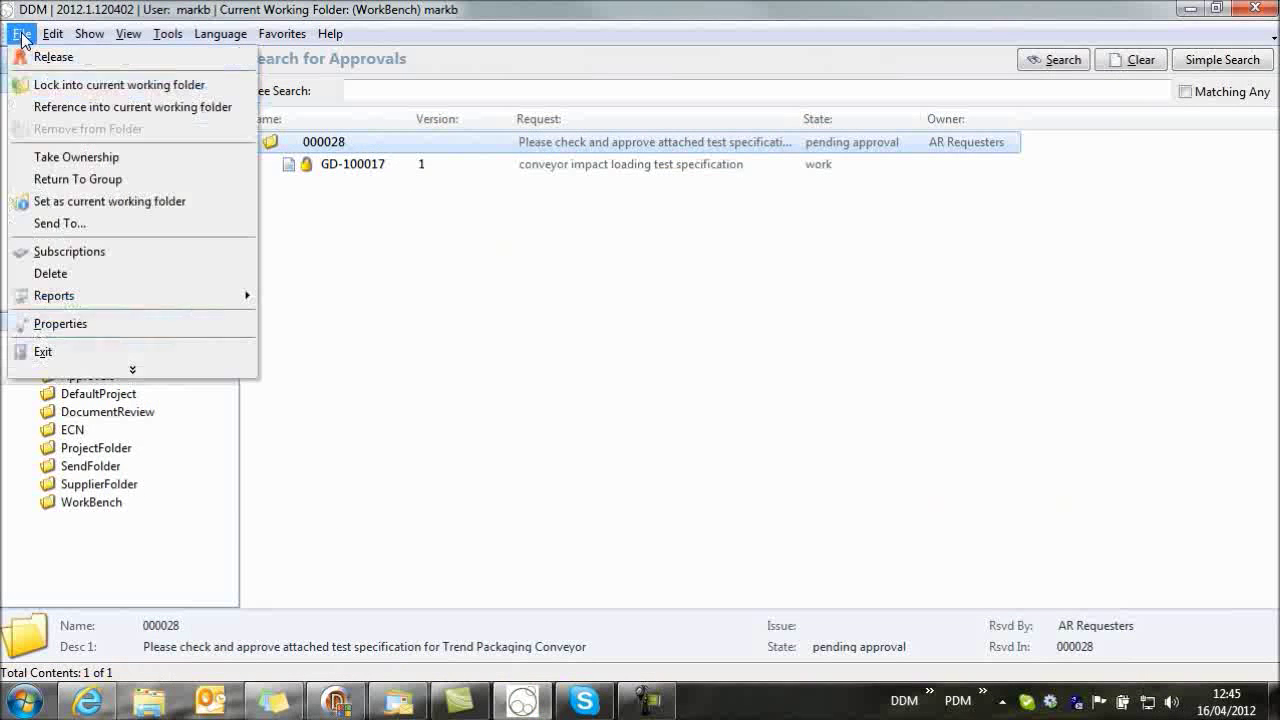
click(100, 352)
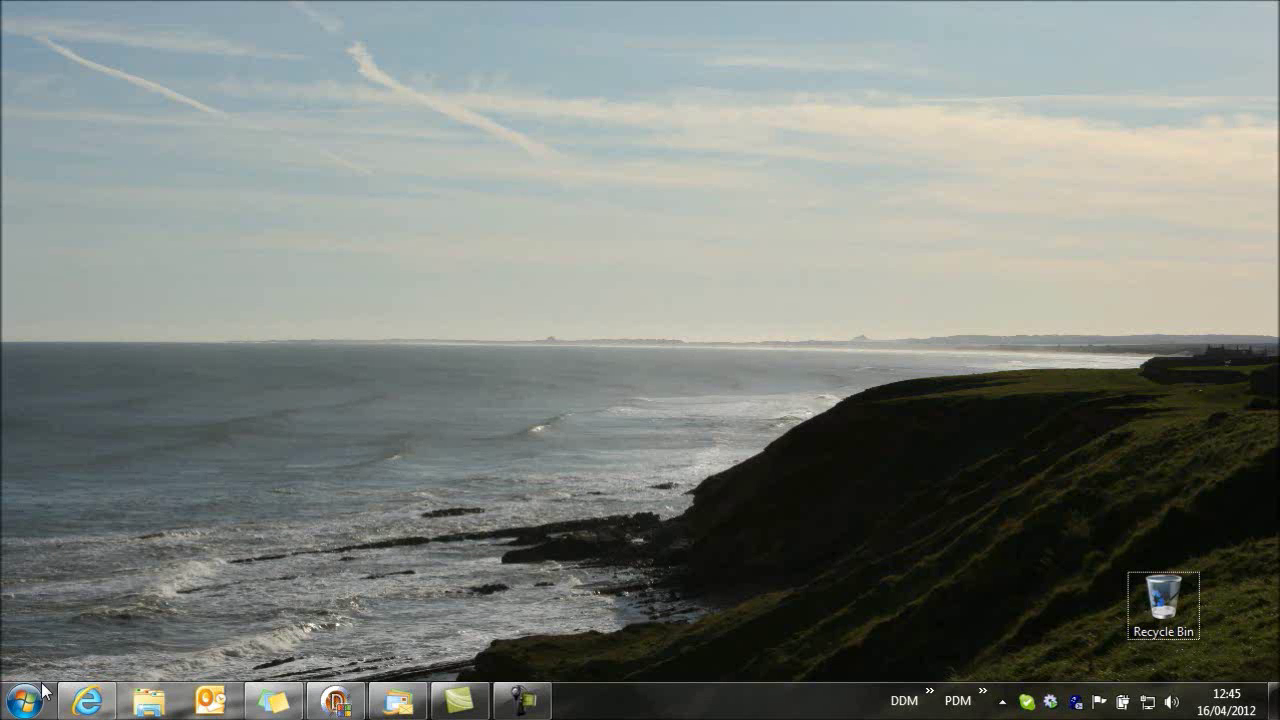
click(30, 701)
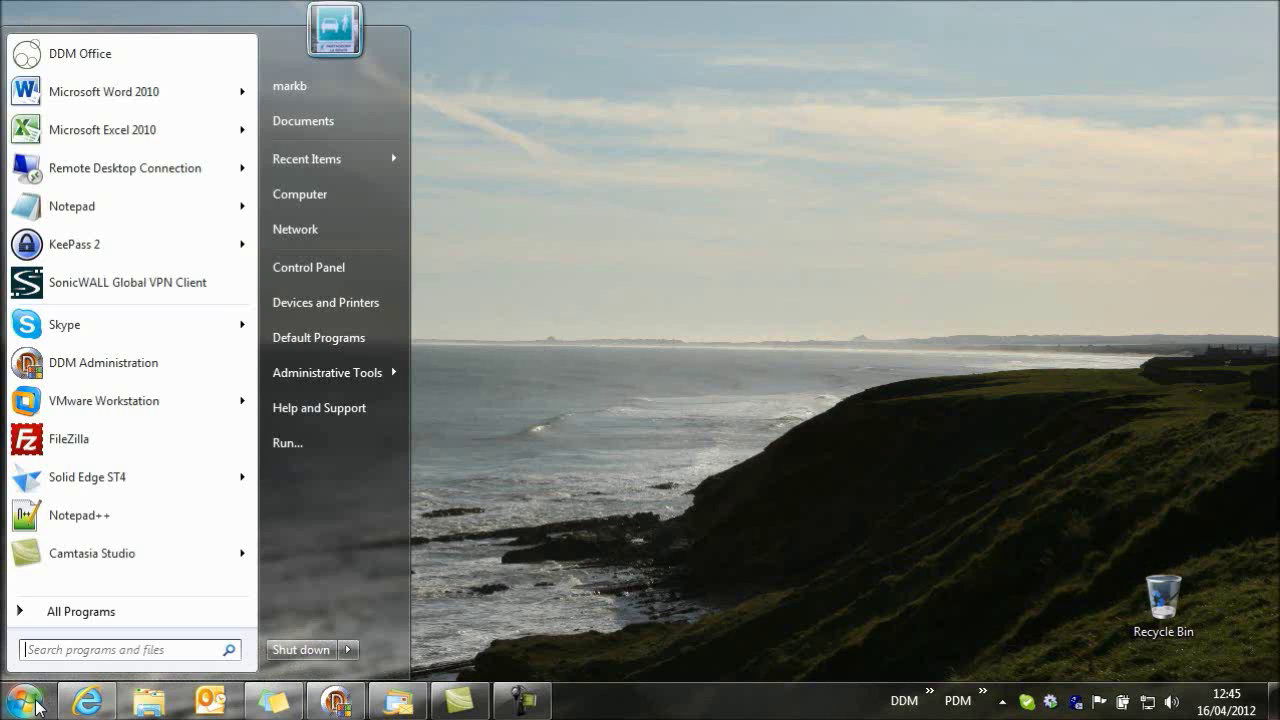
Relaunch DDM Office as senior_engineer and list My Workflow Tasks showing folder 000028
click(90, 56)
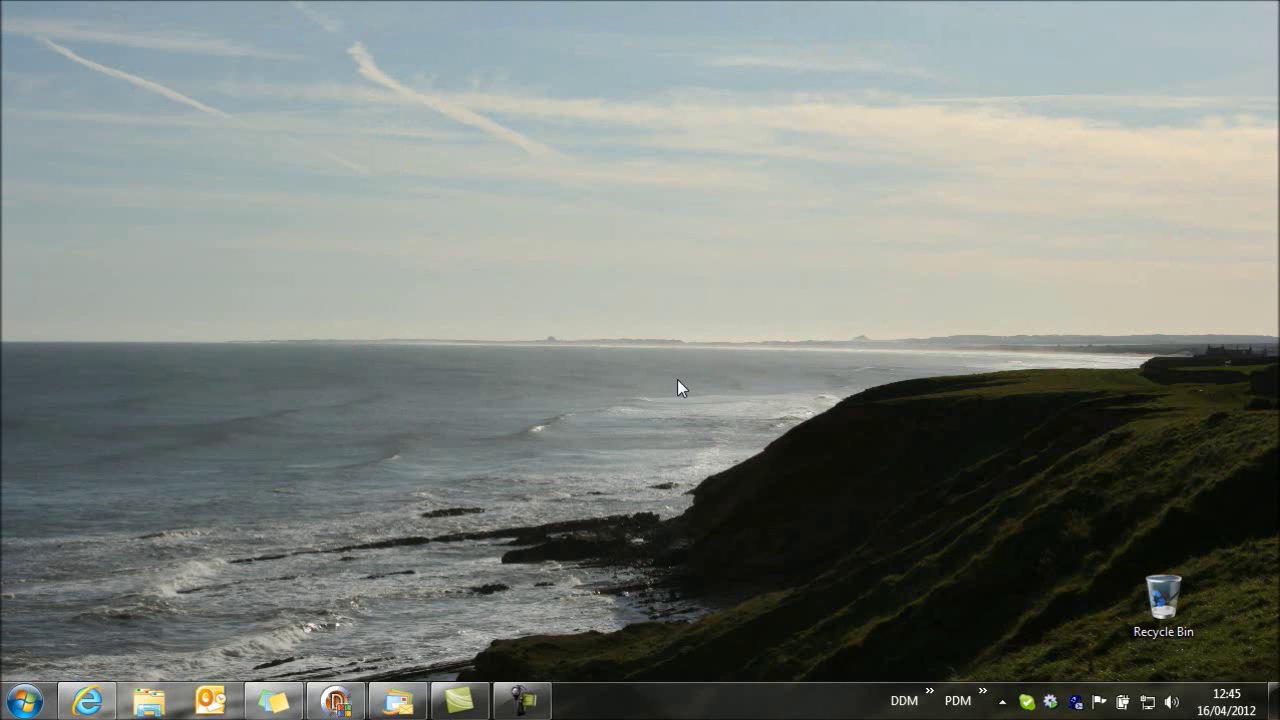
text(senio)
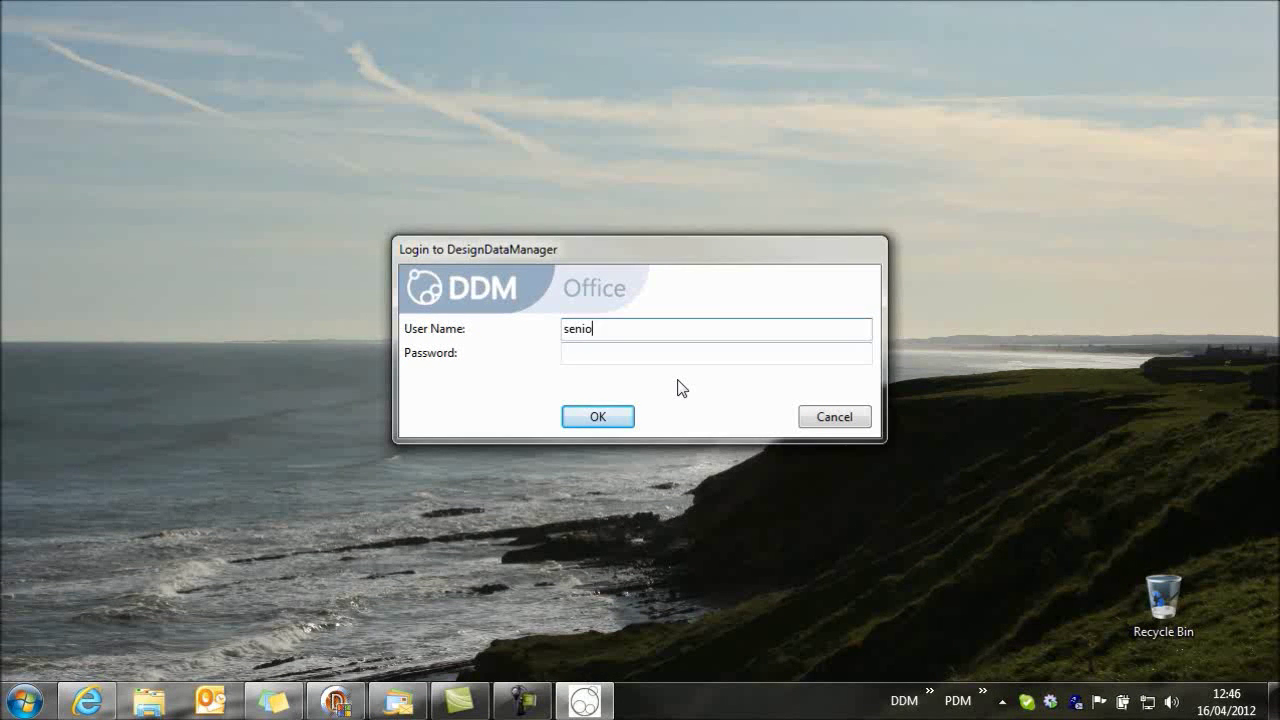
text(r_engineer)
click(605, 418)
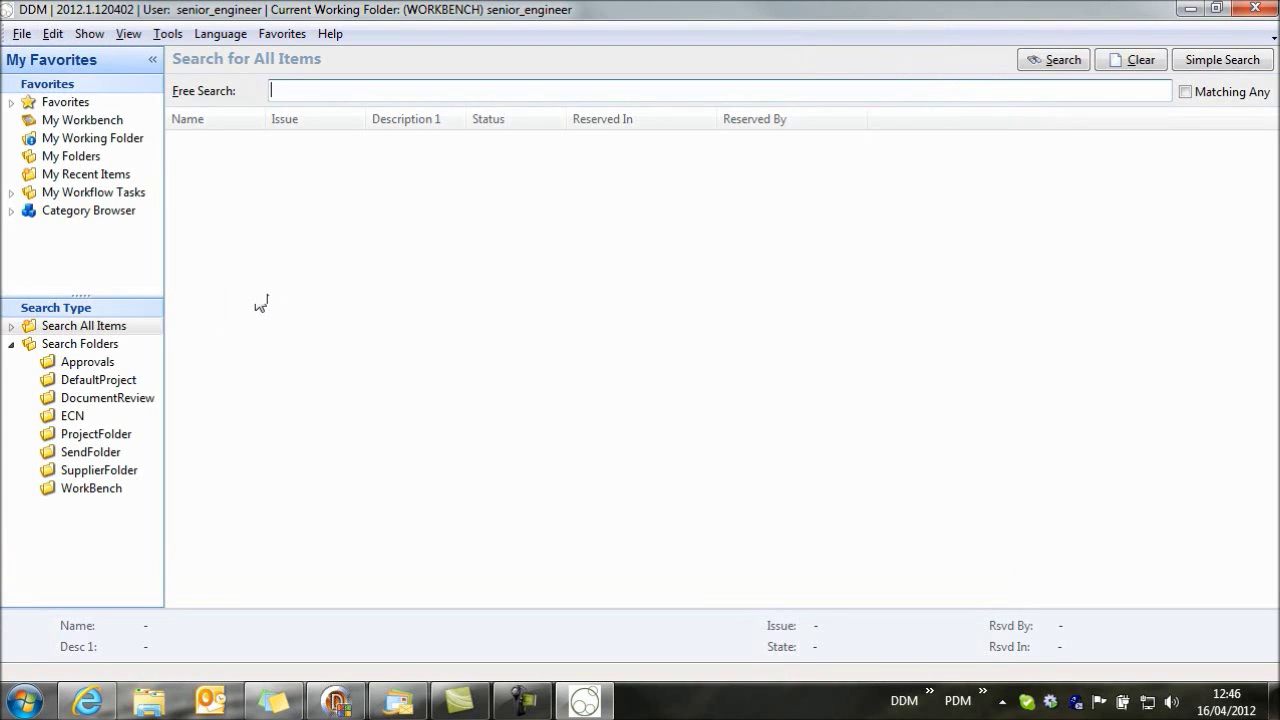
click(96, 192)
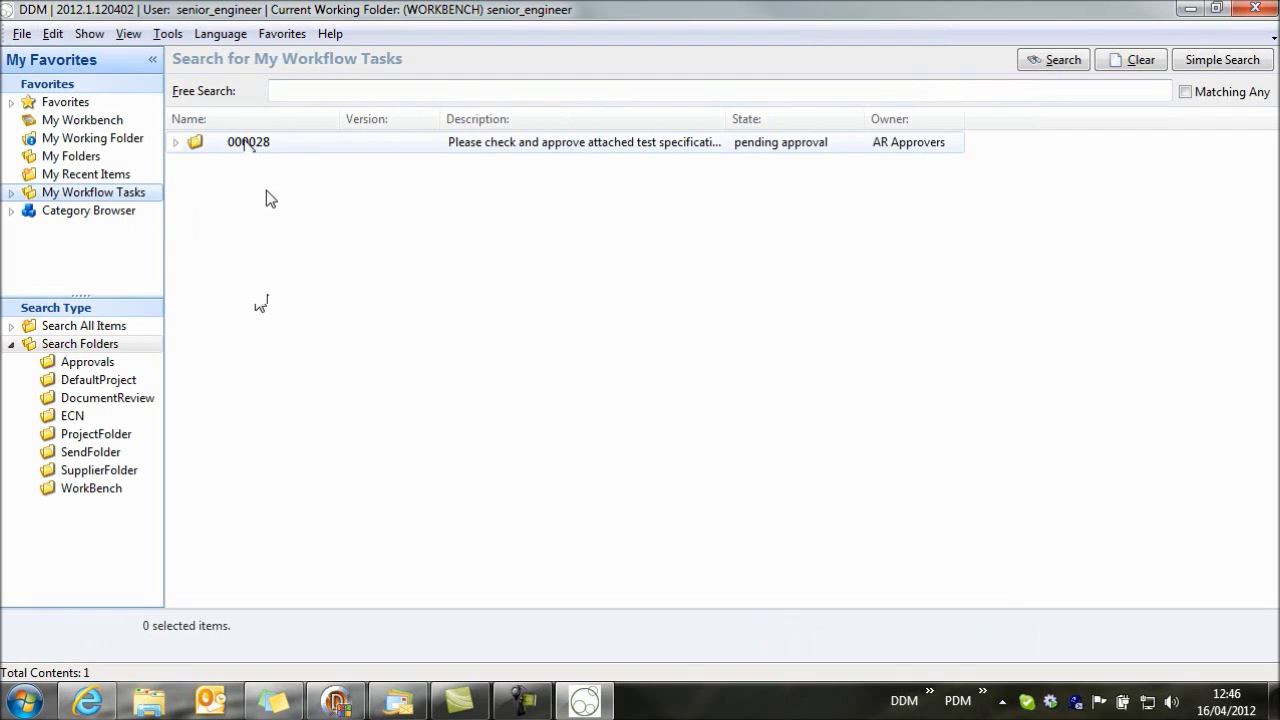
Release folder 000028 with the comment 'yes, agreed, please release' and acknowledge the confirmation
right_click(245, 141)
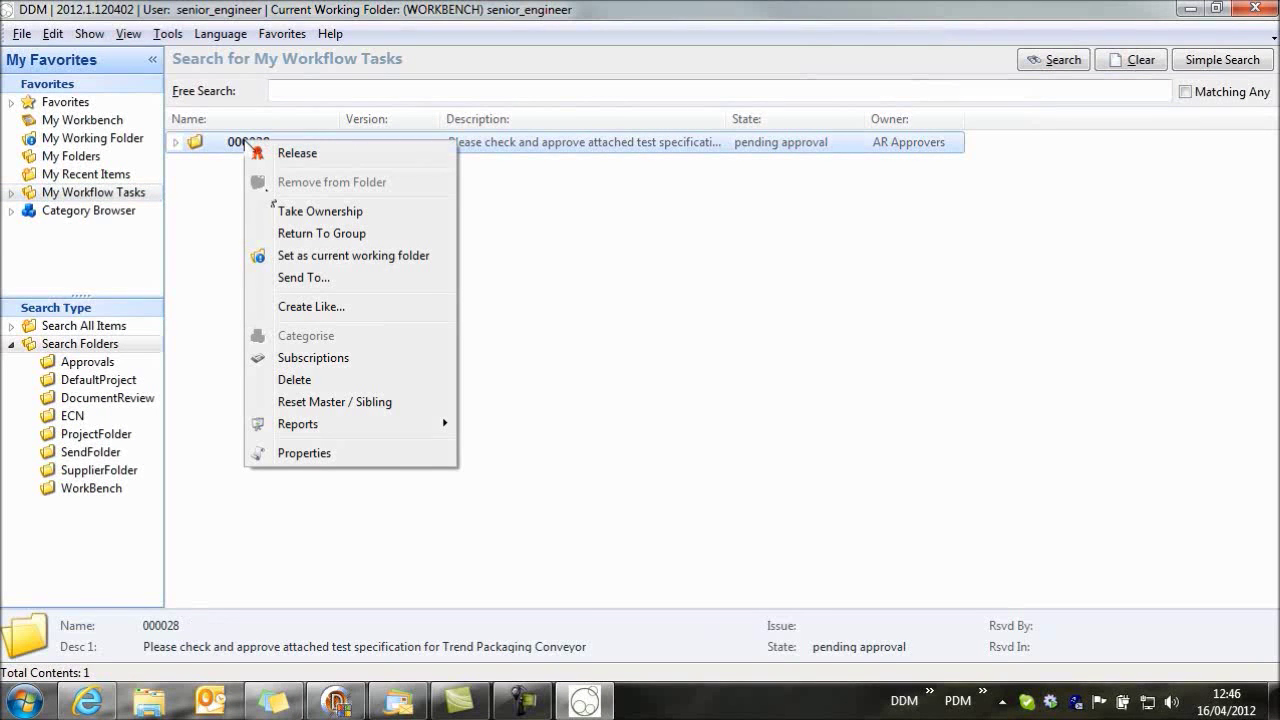
click(322, 280)
click(414, 218)
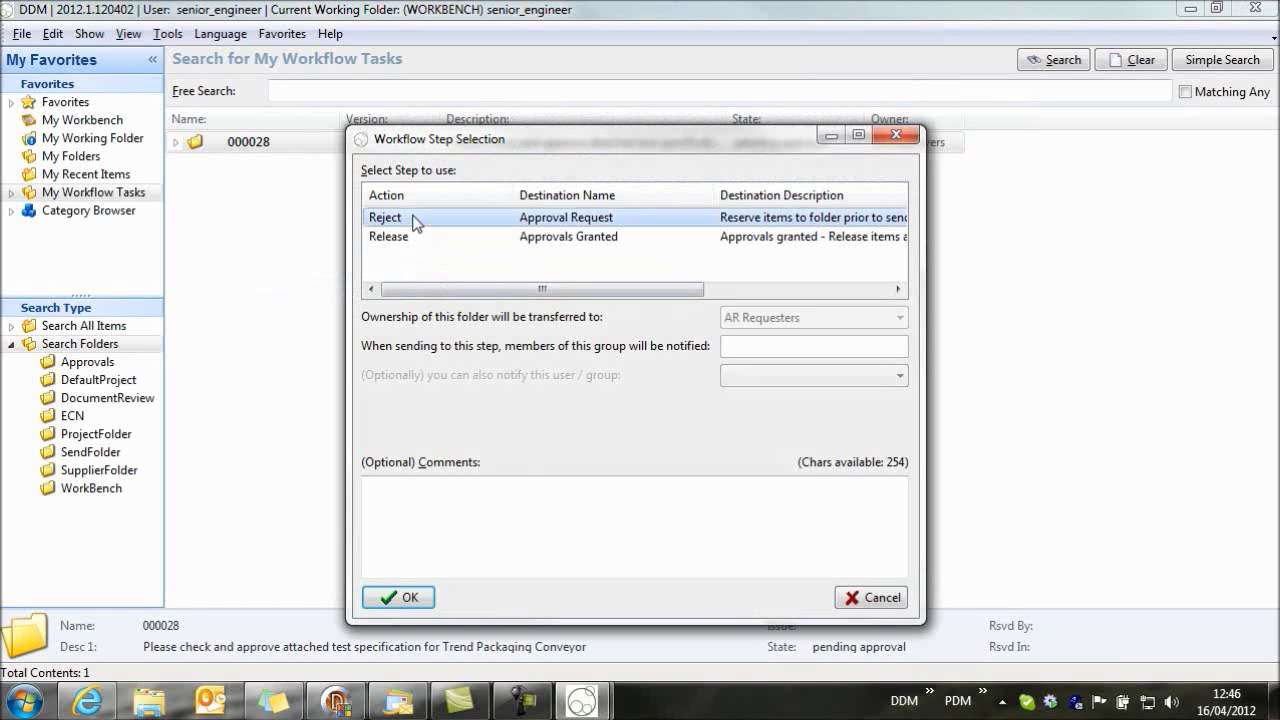
click(519, 483)
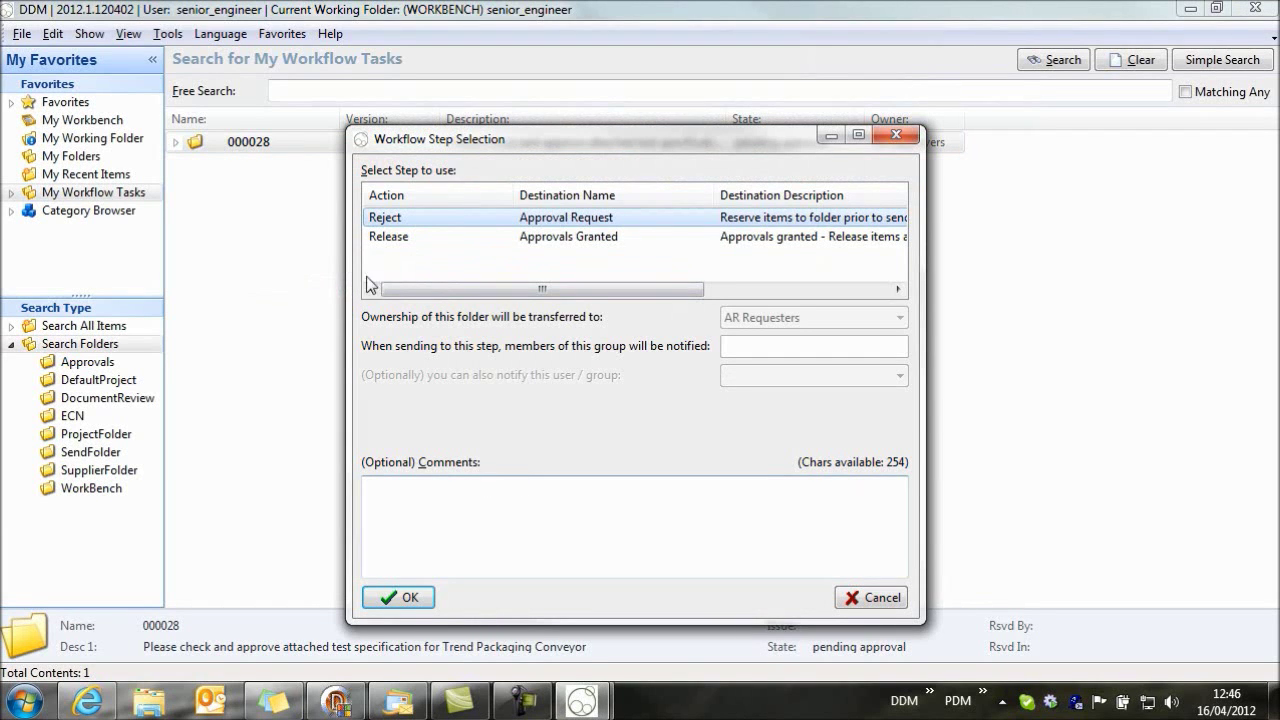
click(420, 236)
click(474, 515)
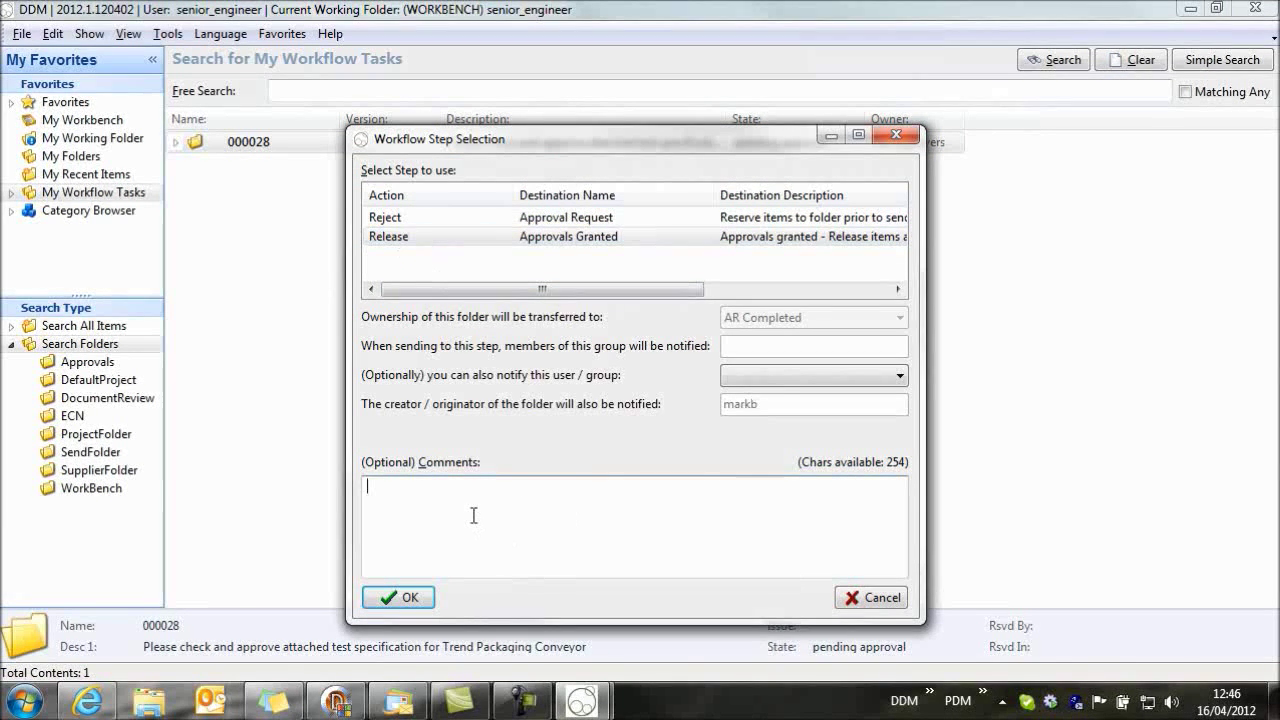
text(yes, agreed, pleas)
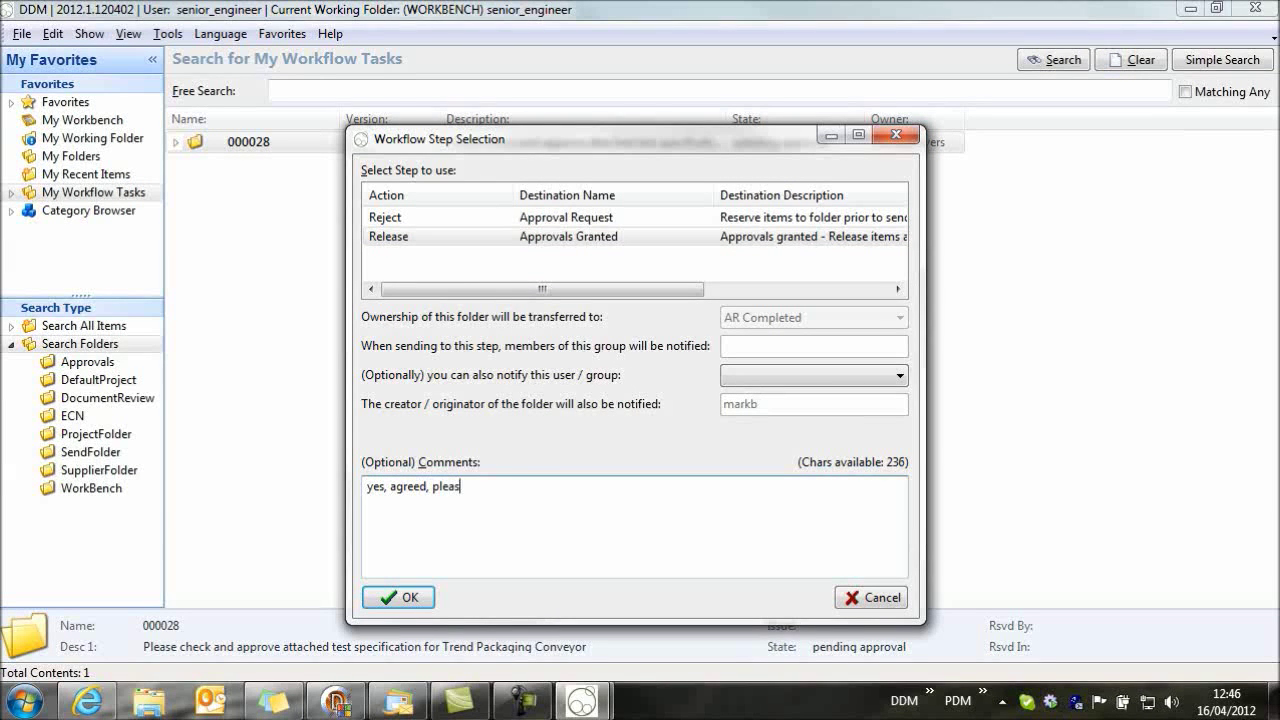
text(e release)
click(406, 601)
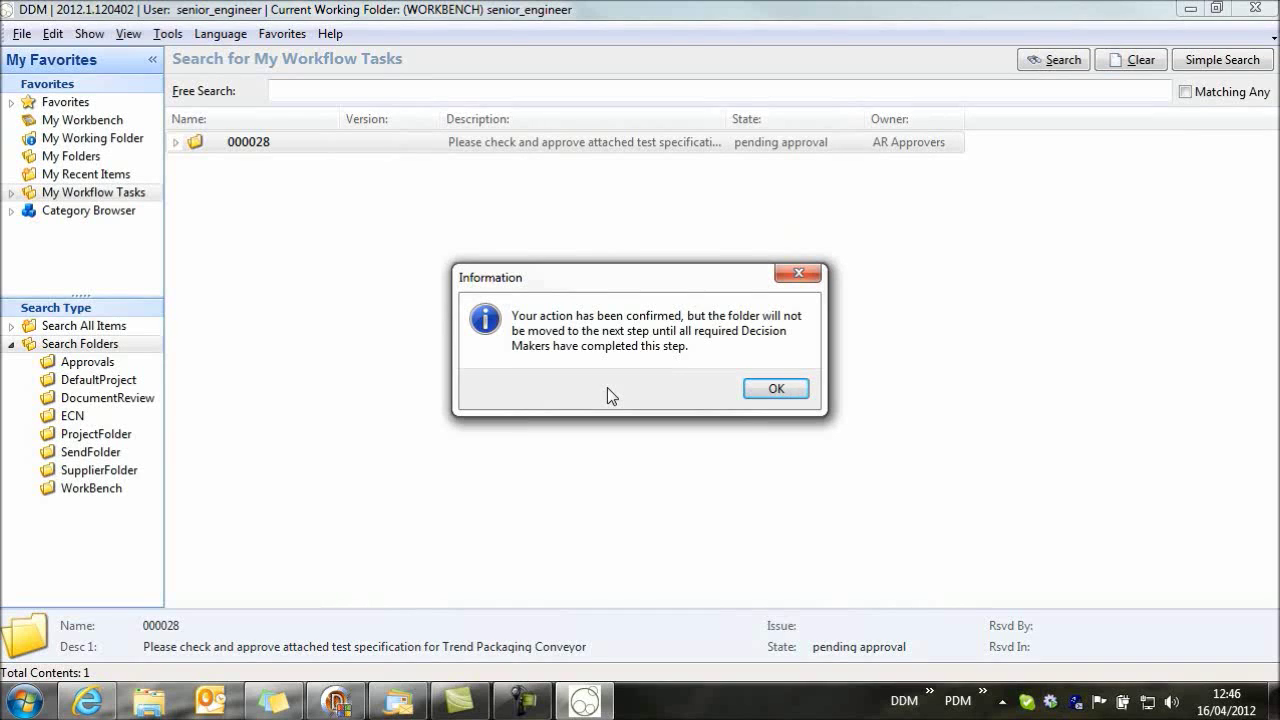
click(776, 390)
Exit DDM and log back in as the deputy user
click(21, 33)
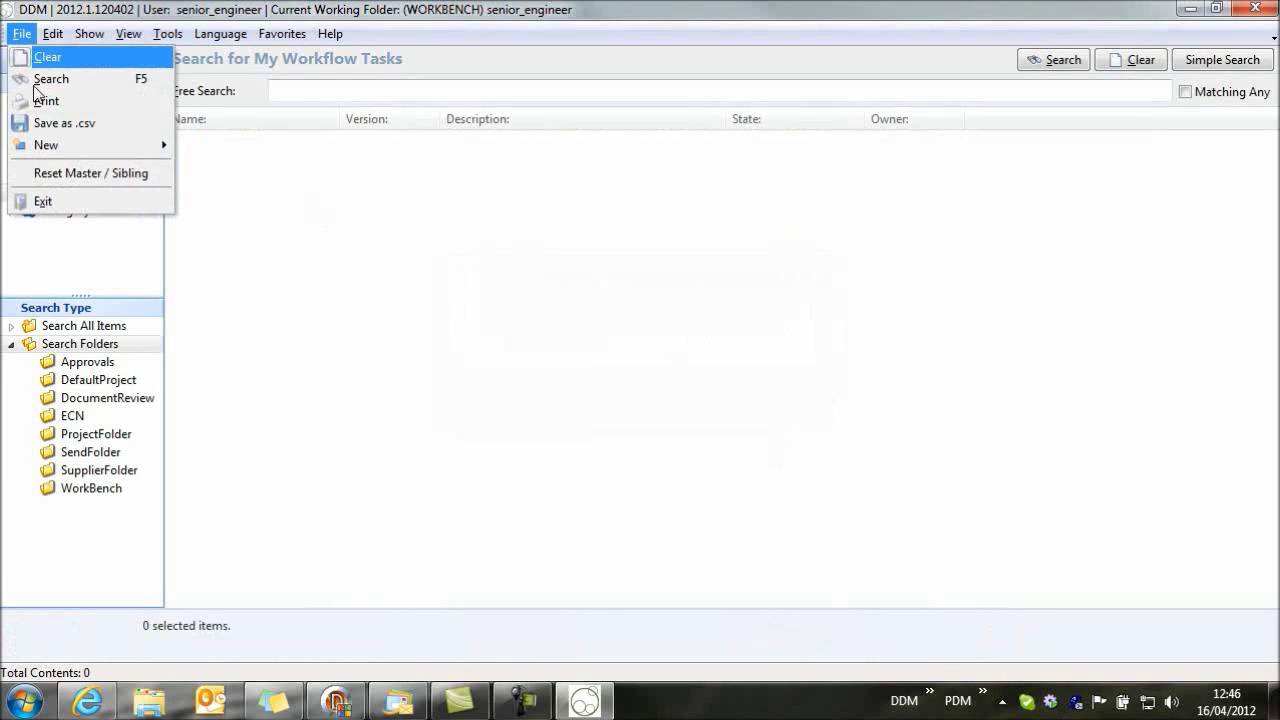
key(Escape)
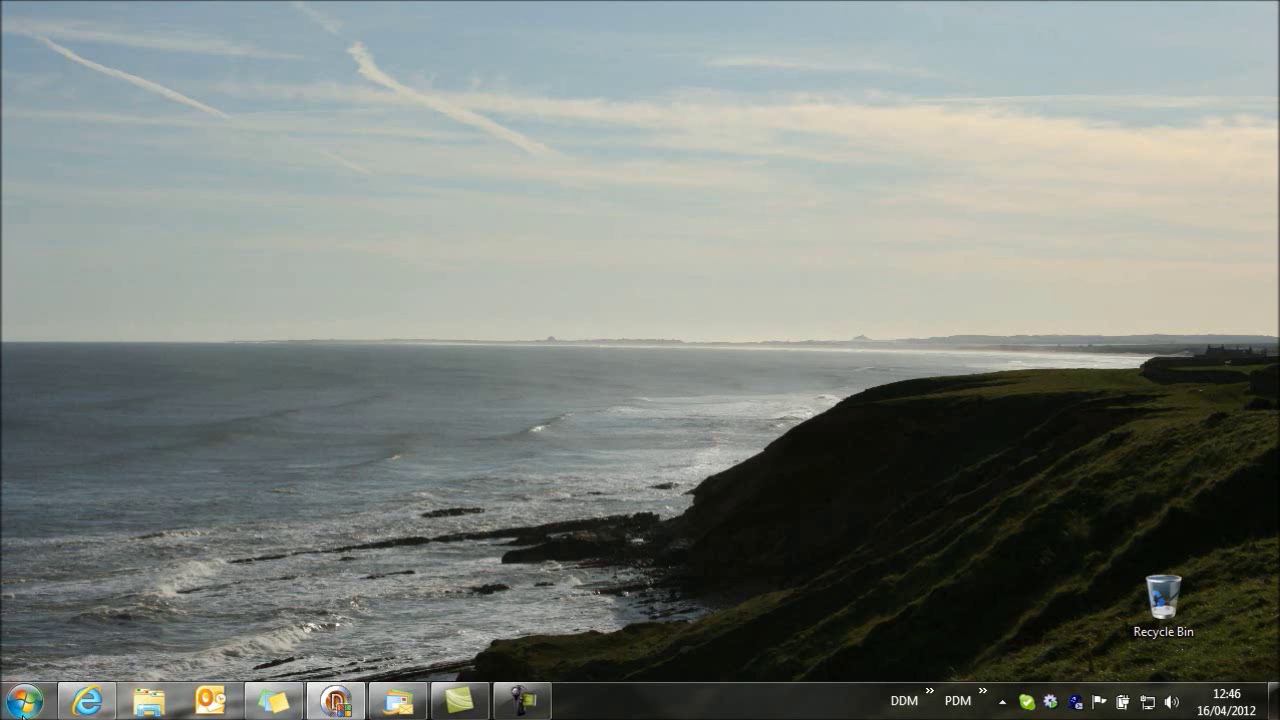
click(24, 700)
click(72, 58)
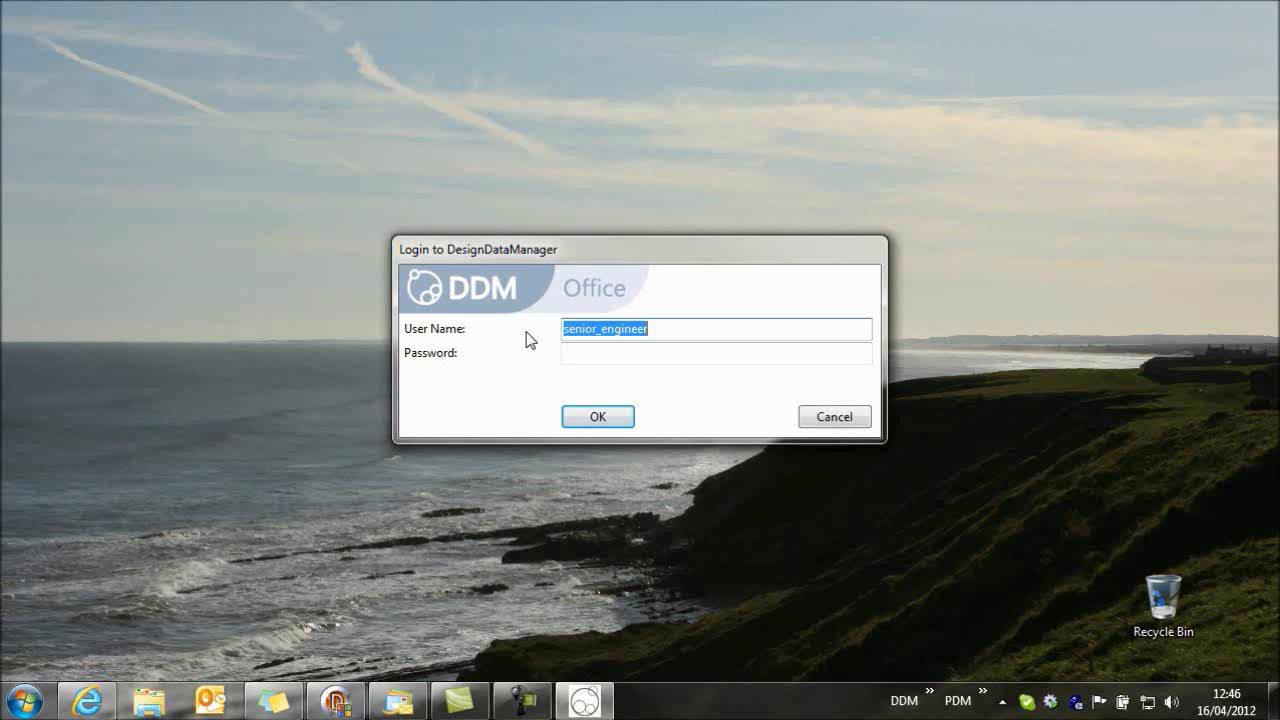
text(markb)
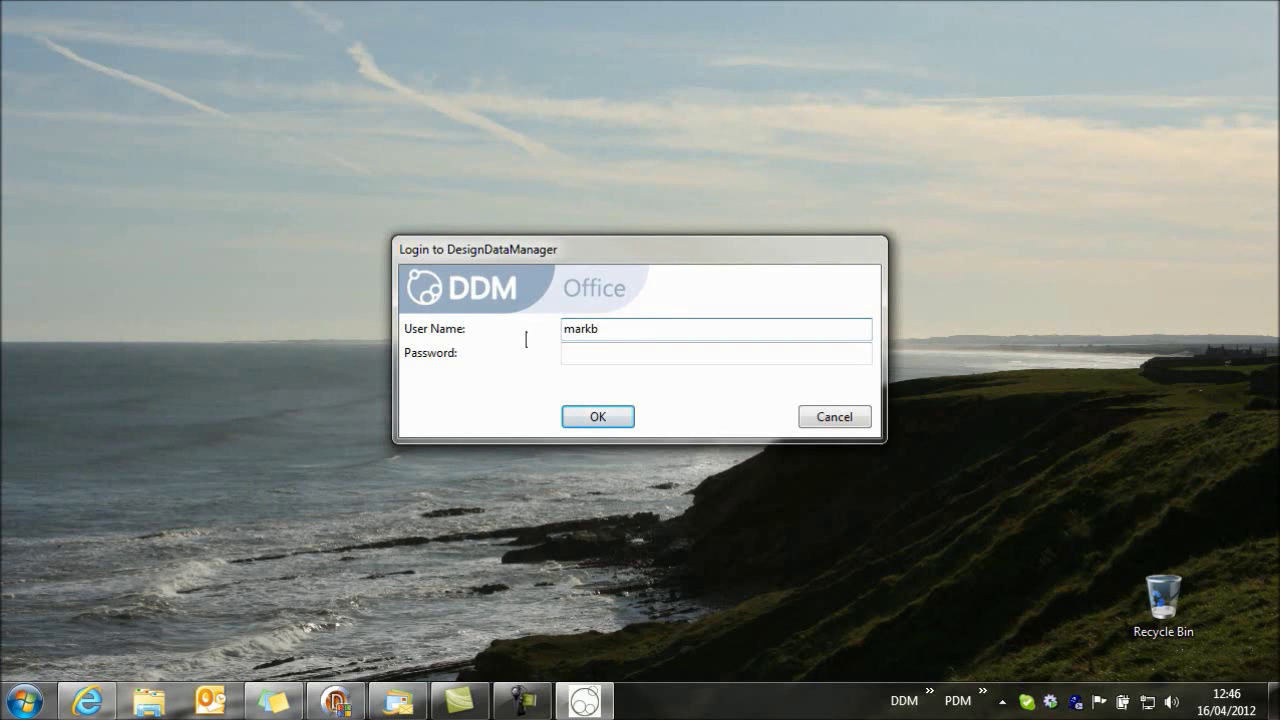
key(Return)
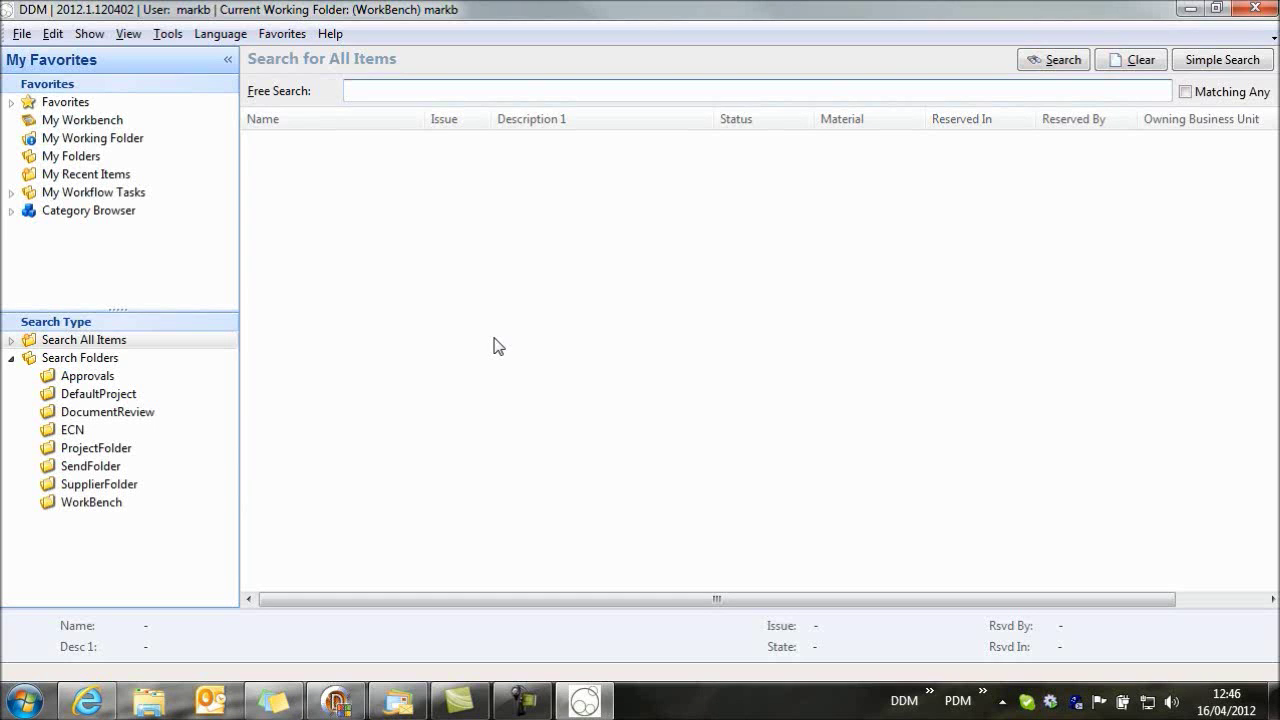
Open folder 000028 from My Deputy Tasks and move its window to the top
click(11, 192)
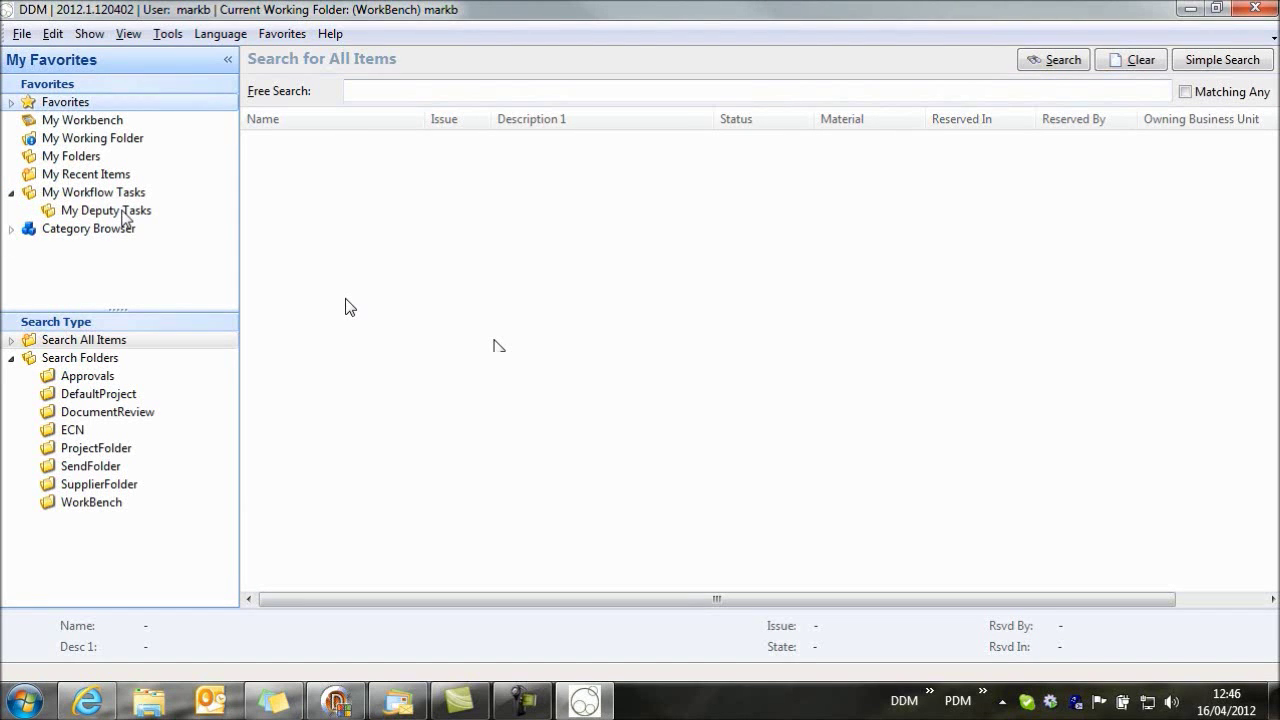
click(122, 211)
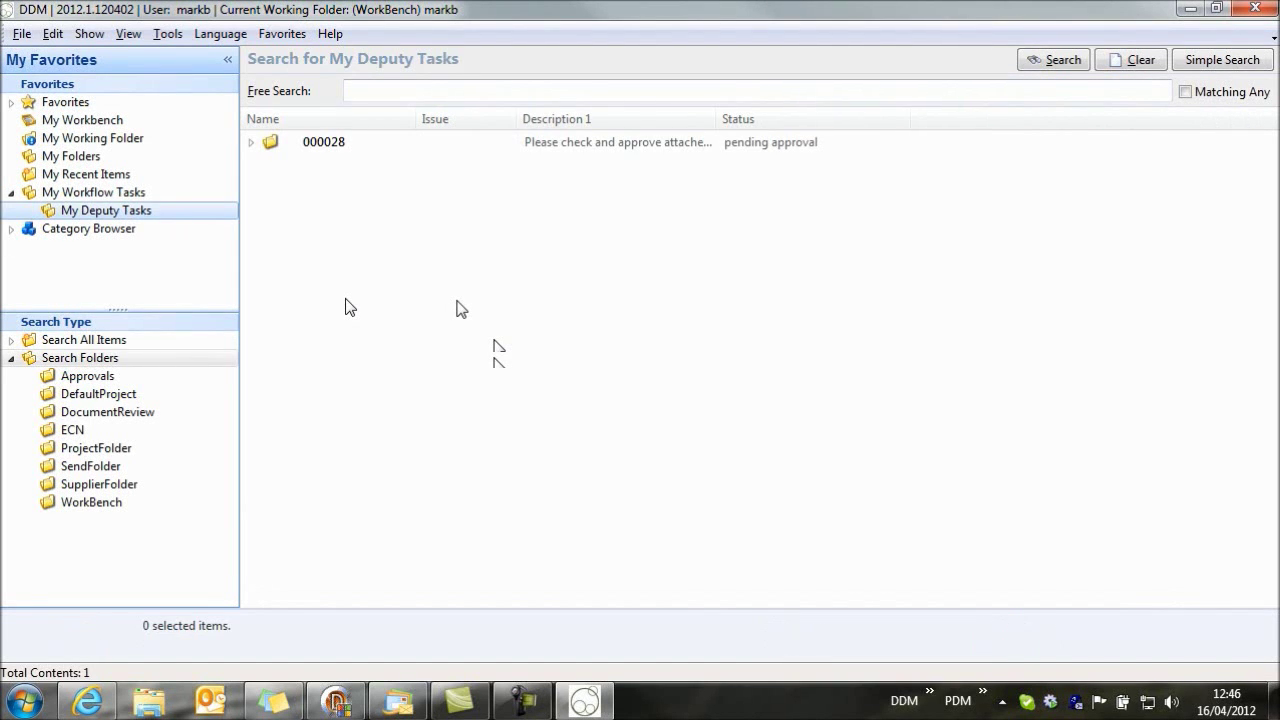
double_click(320, 142)
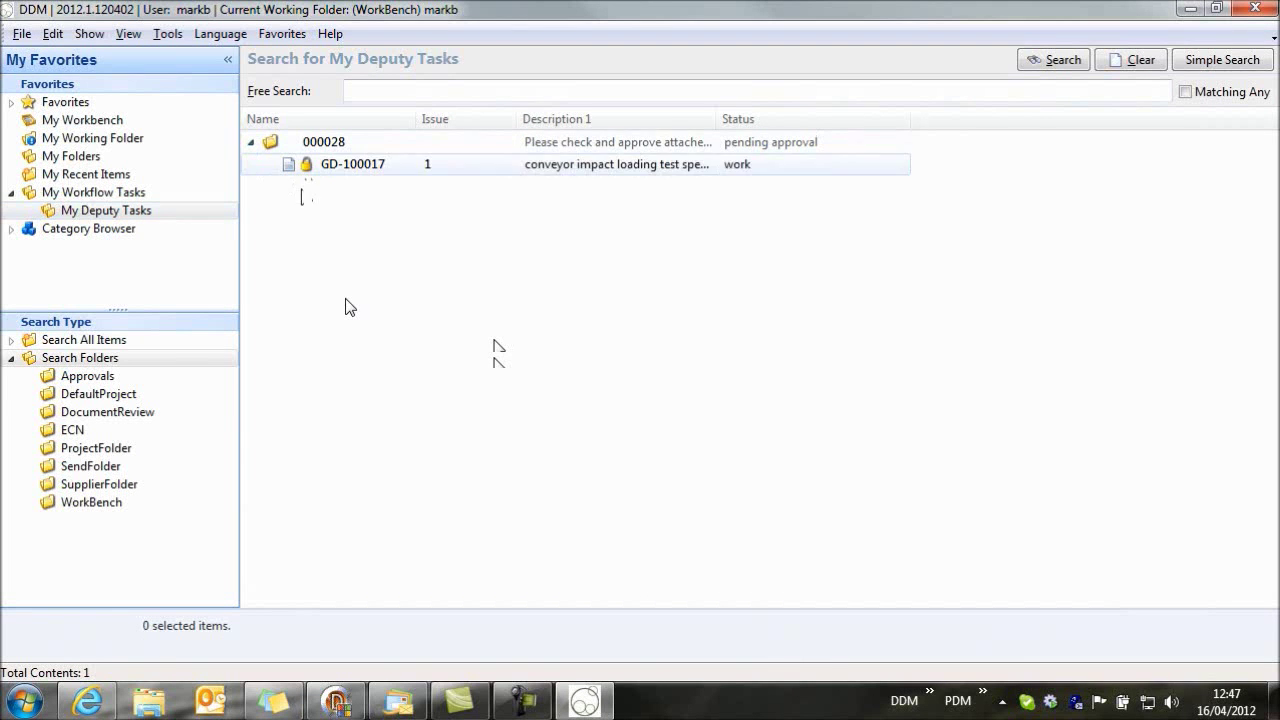
double_click(332, 143)
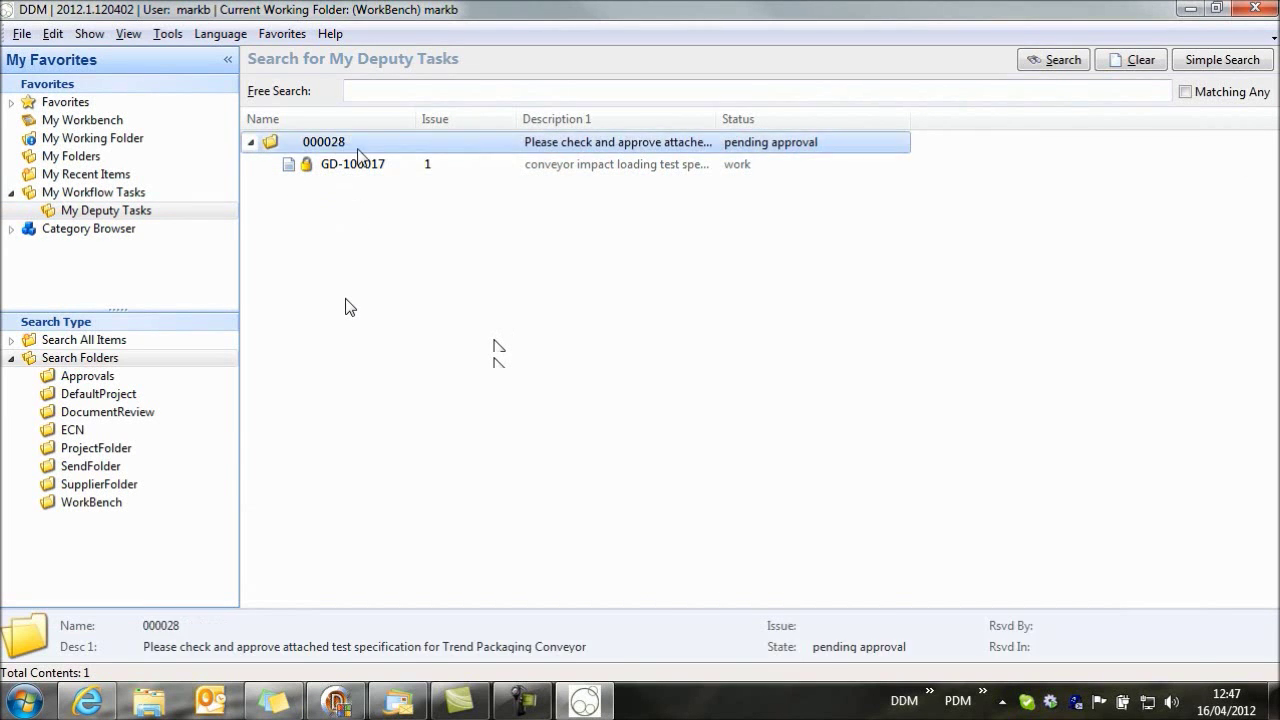
drag(502, 106, 431, 32)
Release folder 000028 to Approvals Granted as engineering_mgr's deputy, commenting approval in the manager's absence
click(533, 109)
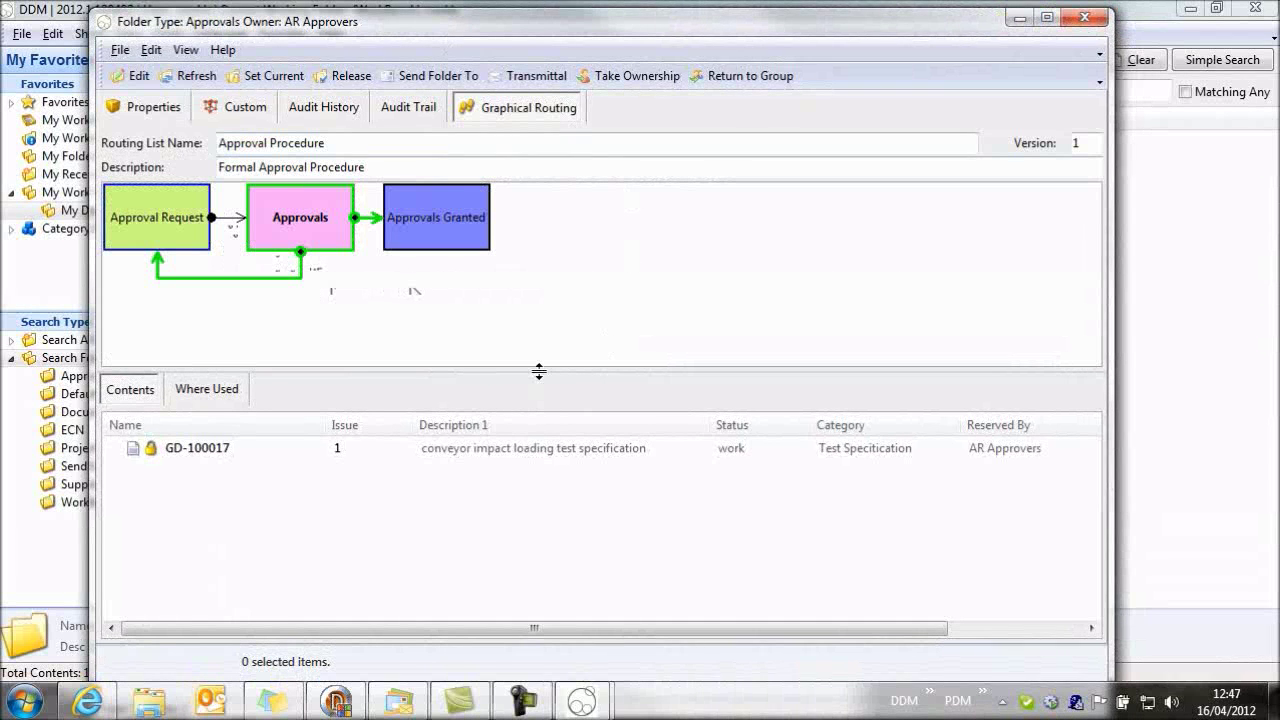
double_click(424, 232)
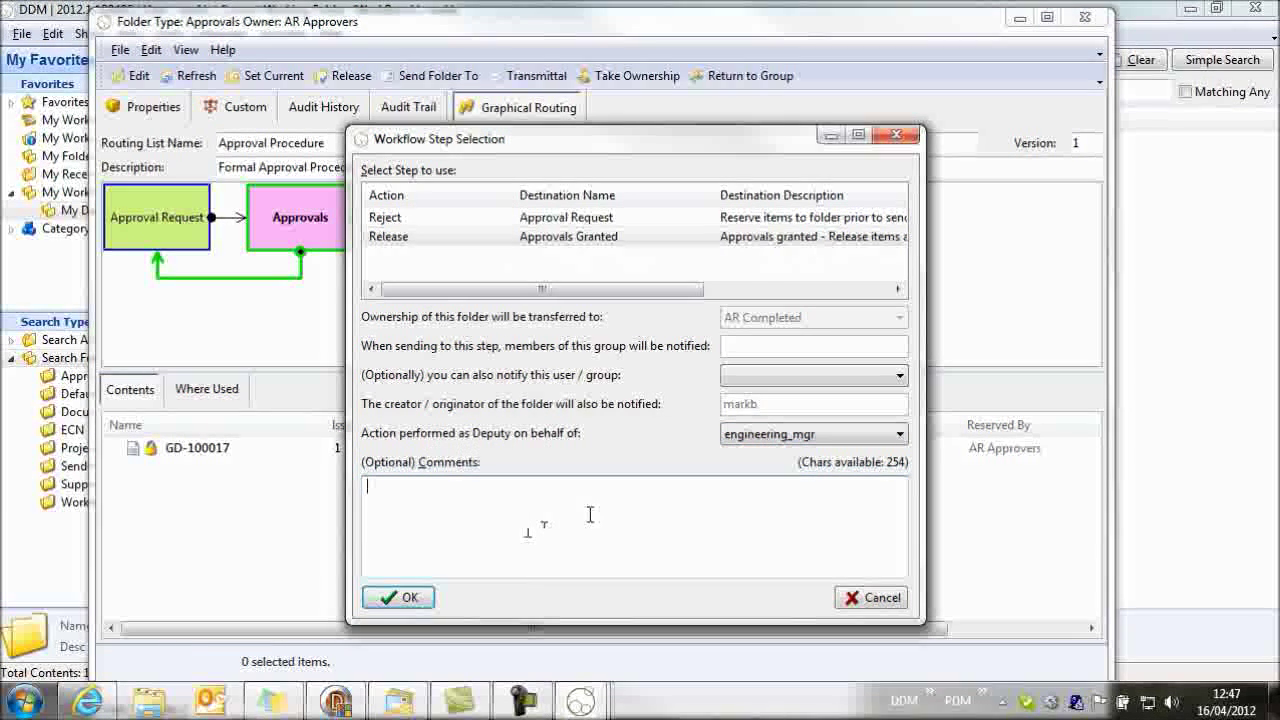
text(yes, i )
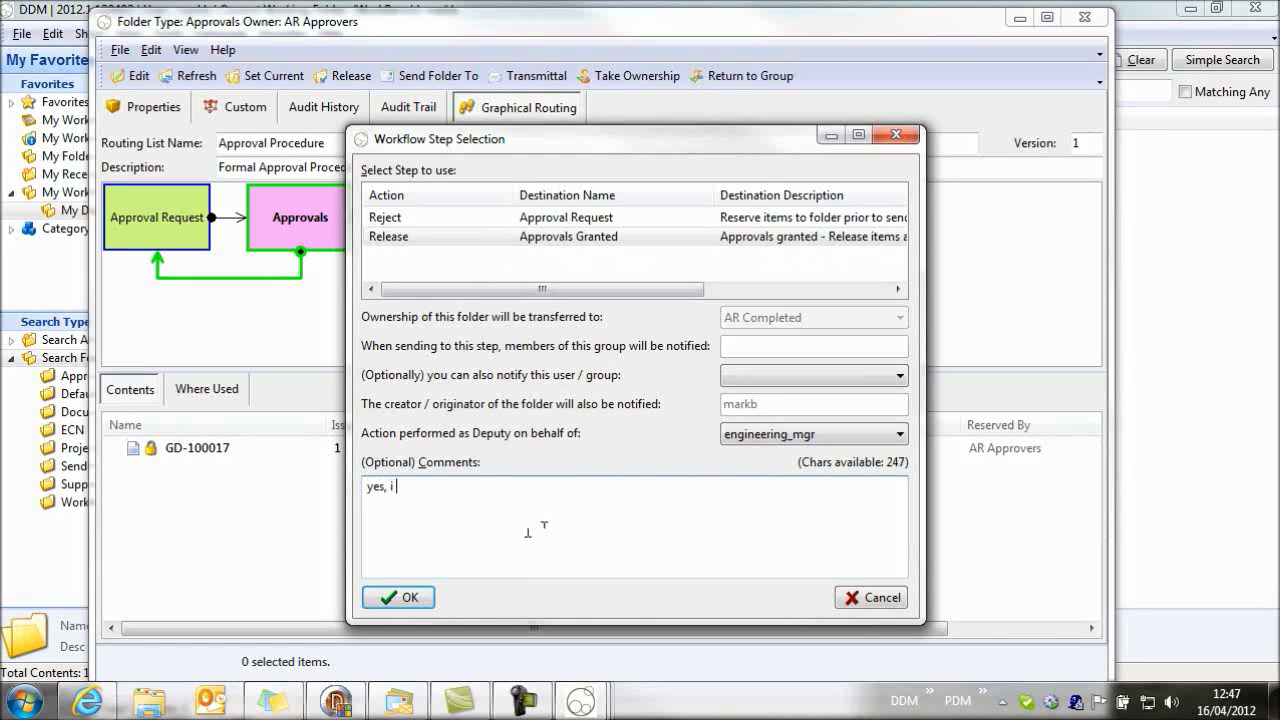
text(approve th)
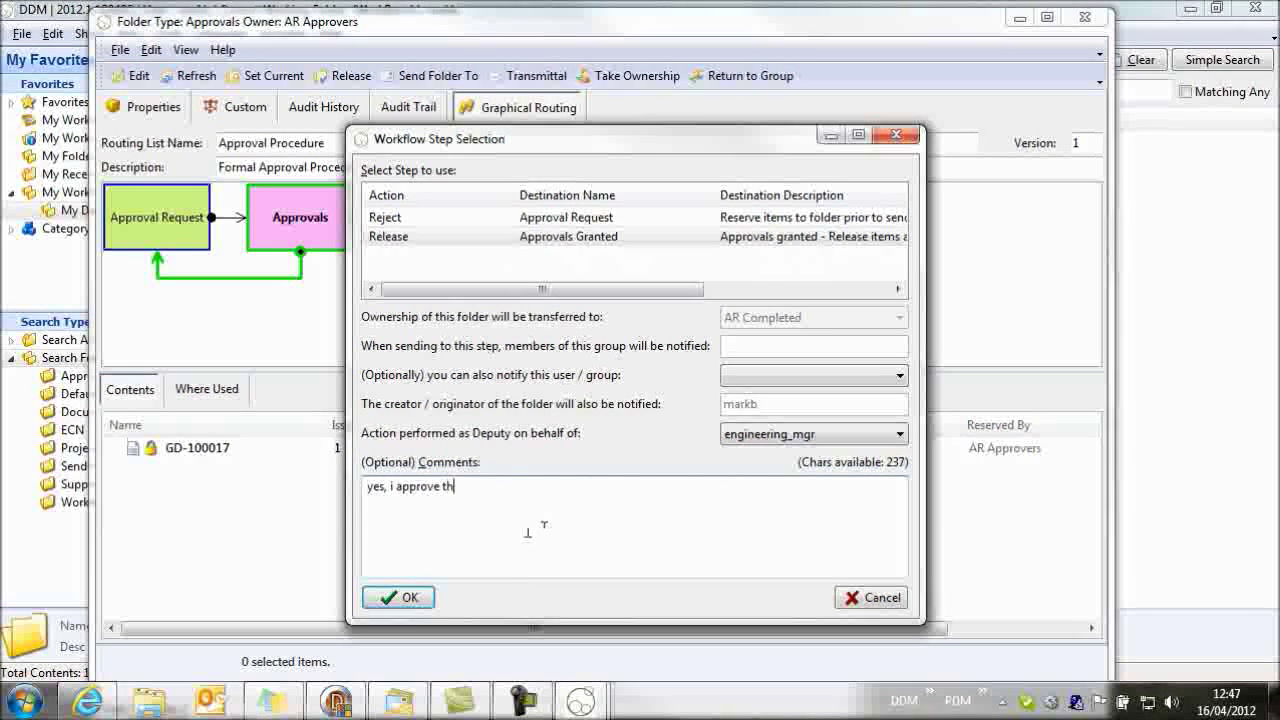
text(is in the ab)
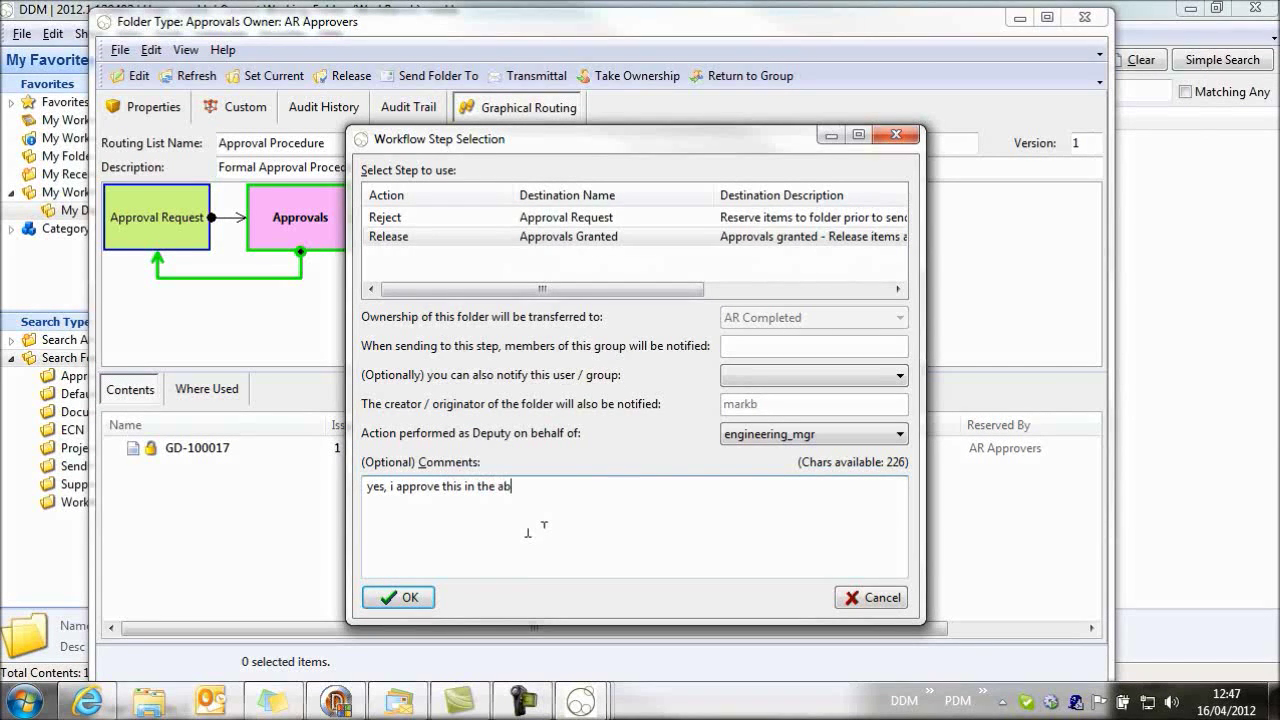
text(sence of th)
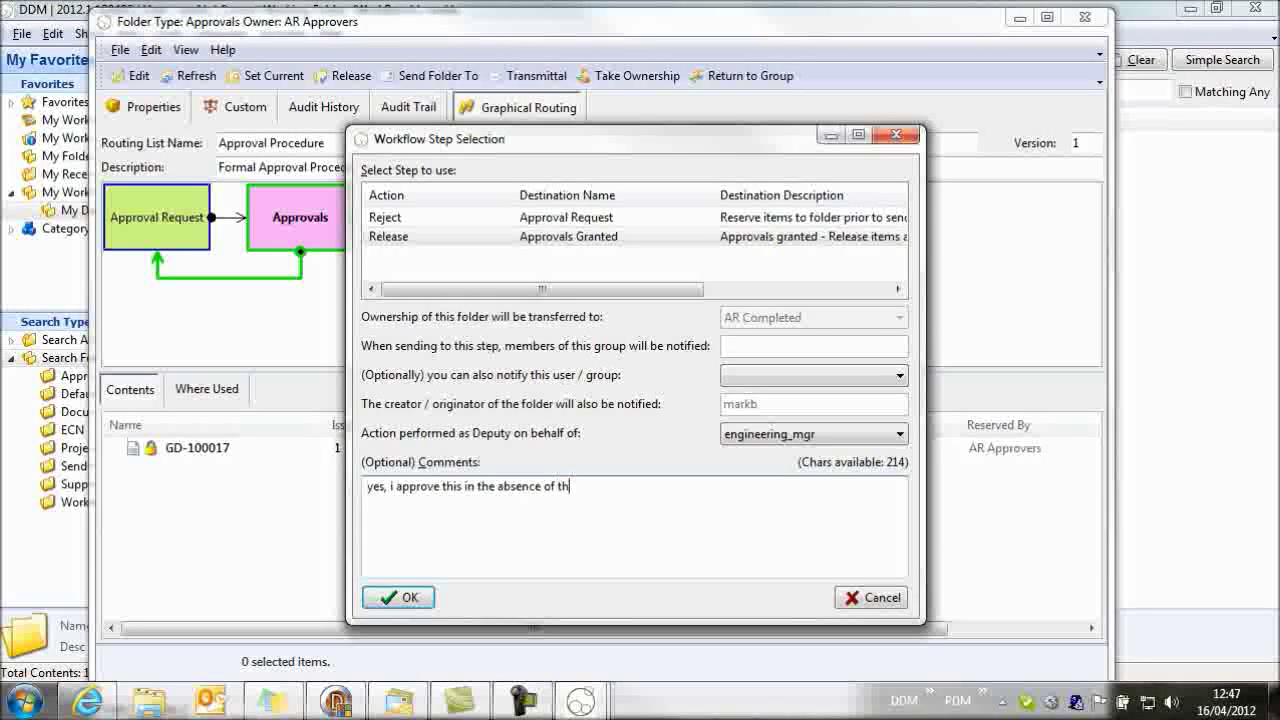
text(e eng manager)
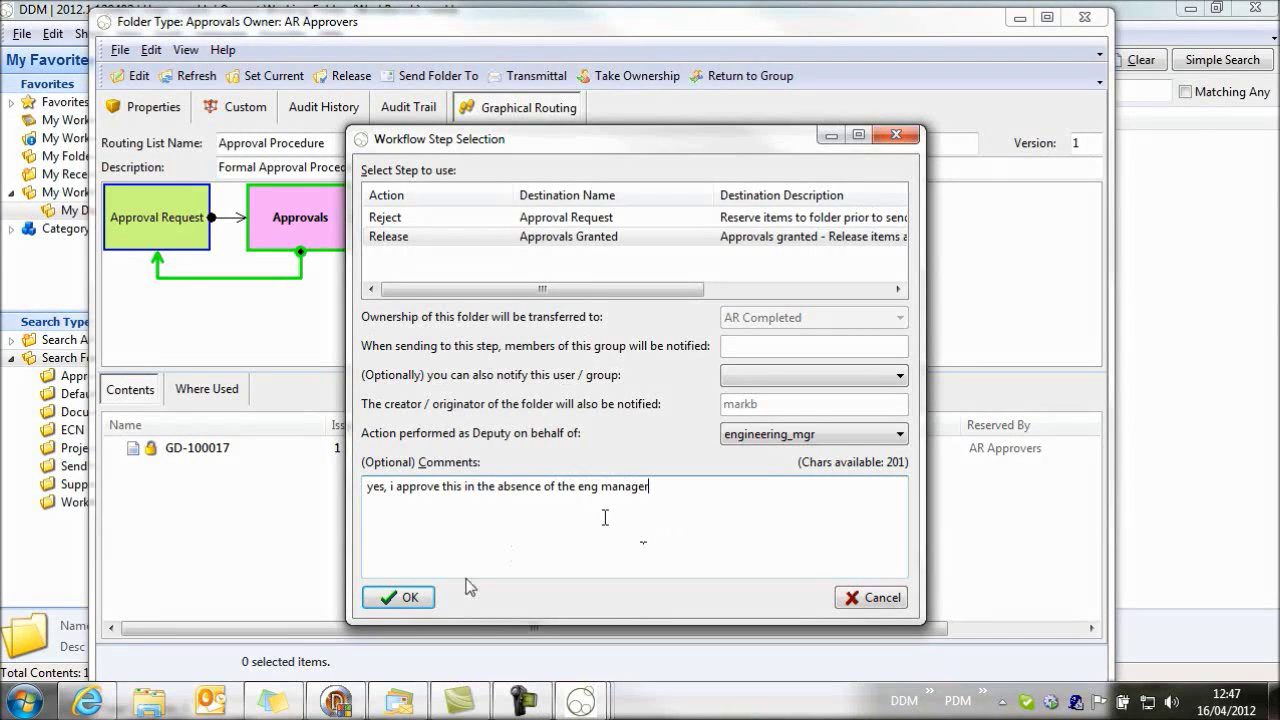
click(403, 597)
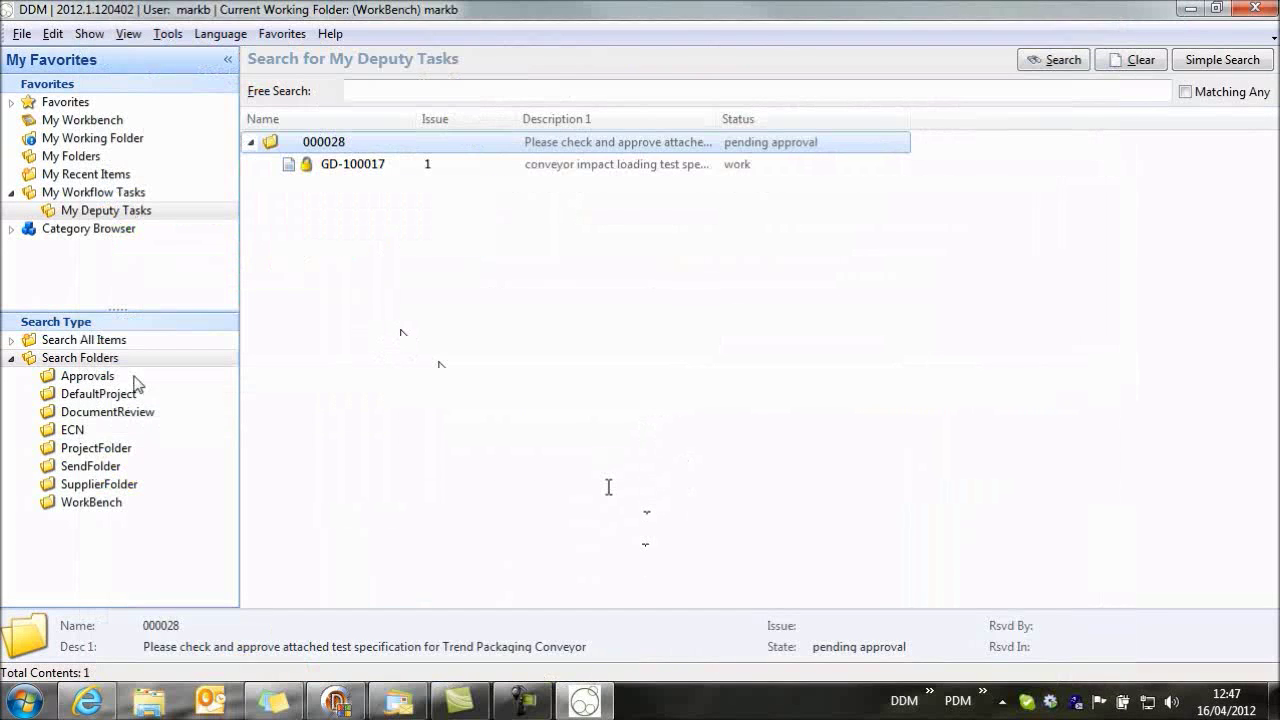
Re-run the Approvals search and view approved folder 000028's audit trail
click(136, 378)
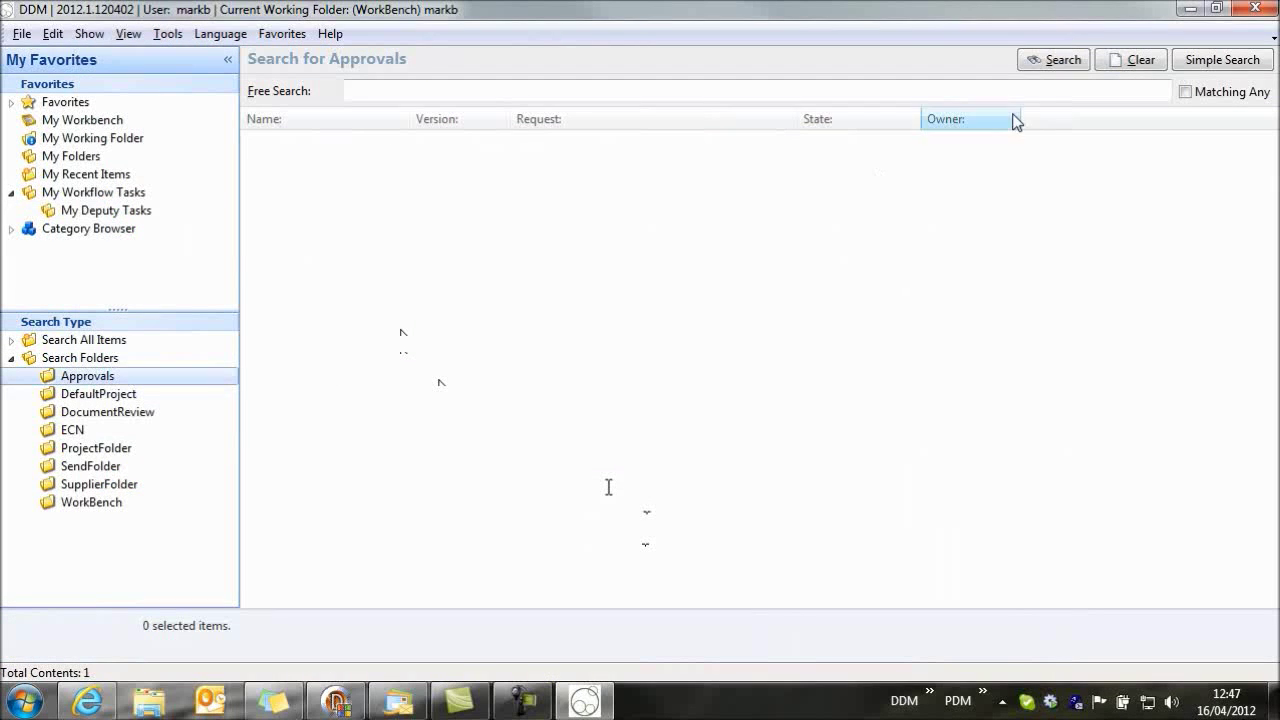
click(1052, 62)
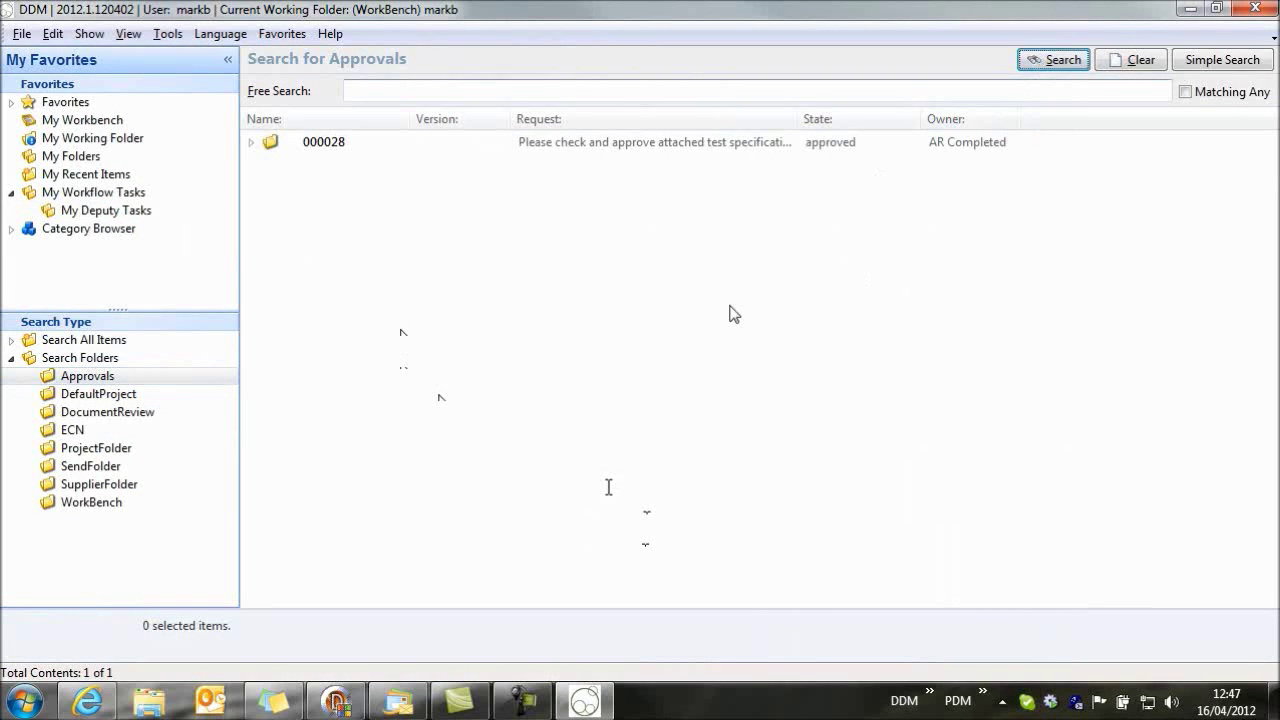
double_click(326, 143)
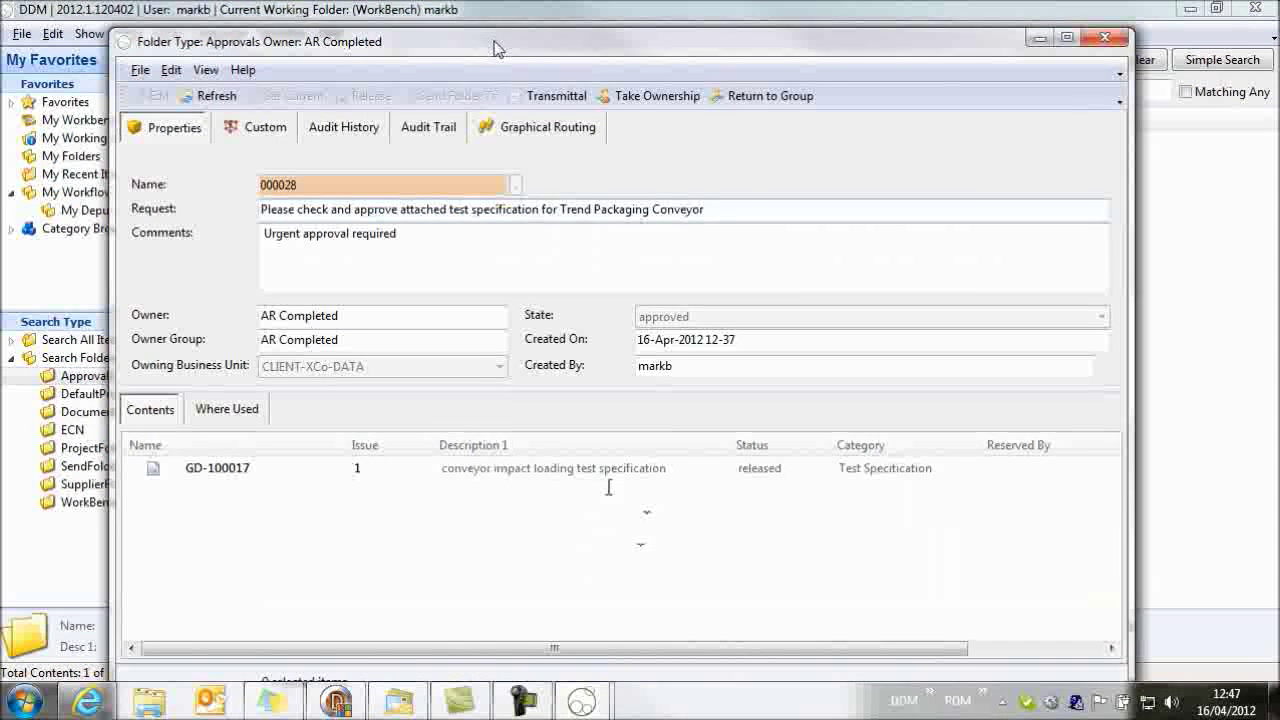
drag(497, 49, 479, 26)
click(411, 104)
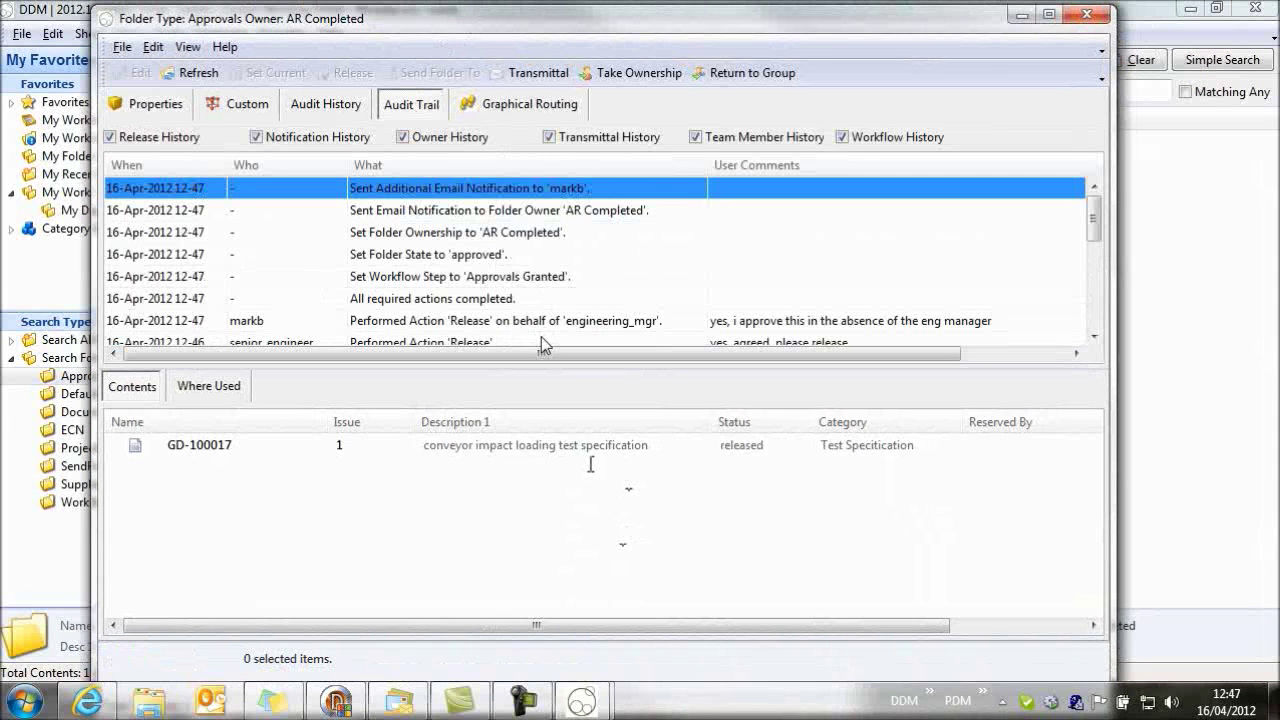
drag(1092, 236, 1092, 258)
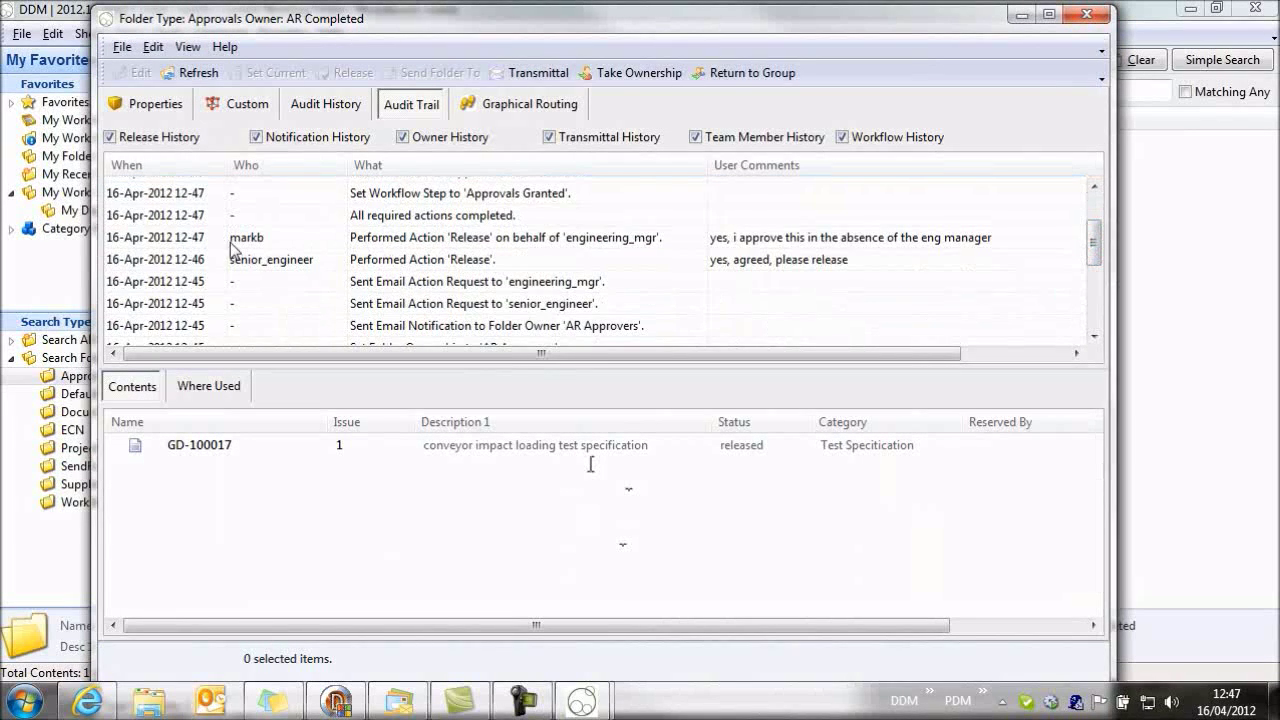